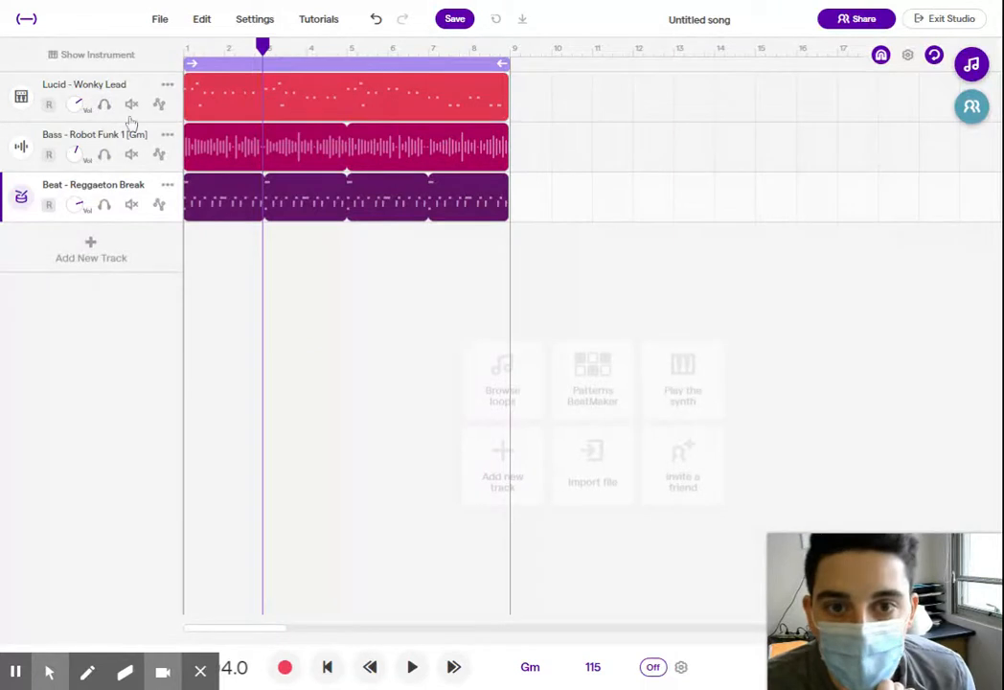
- Solo the Lucid - Wonky Lead track and listen to a few measures of it
left_click(103, 104)
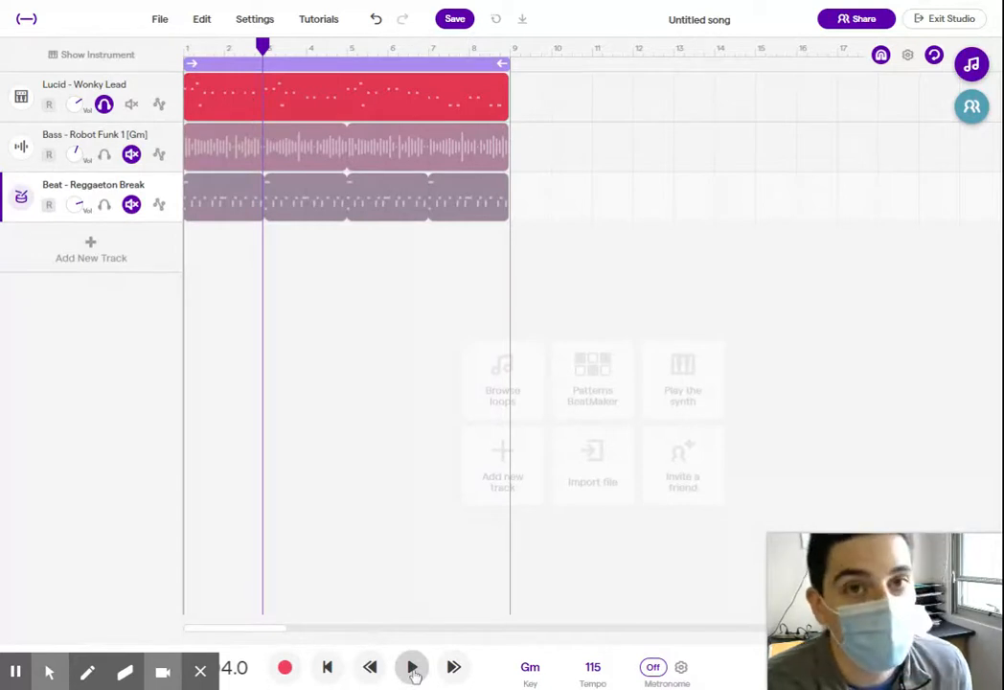
left_click(412, 668)
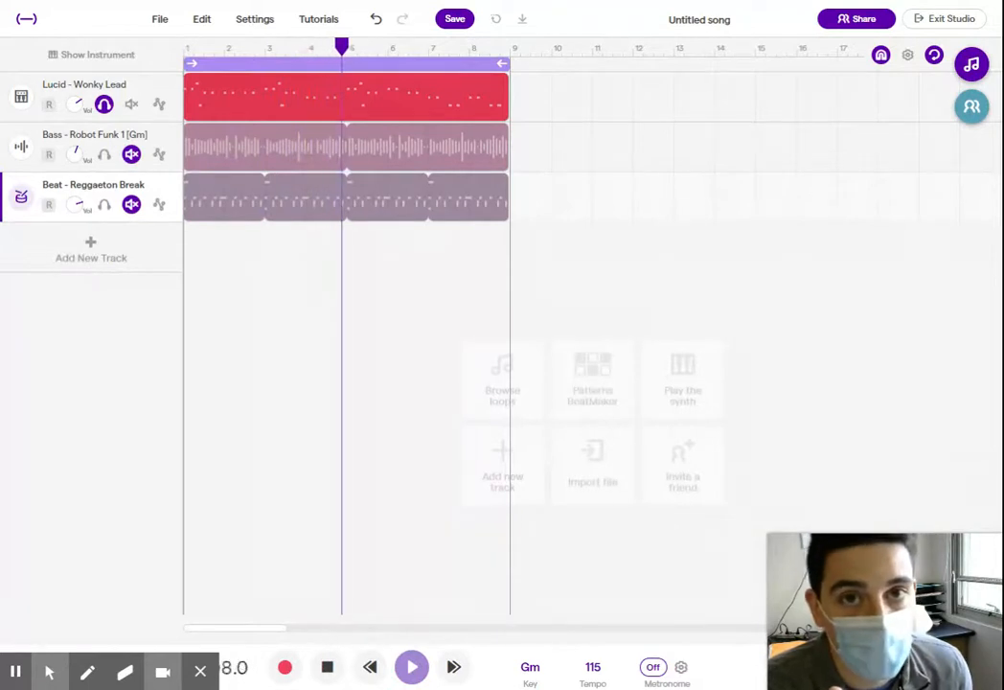
left_click(414, 668)
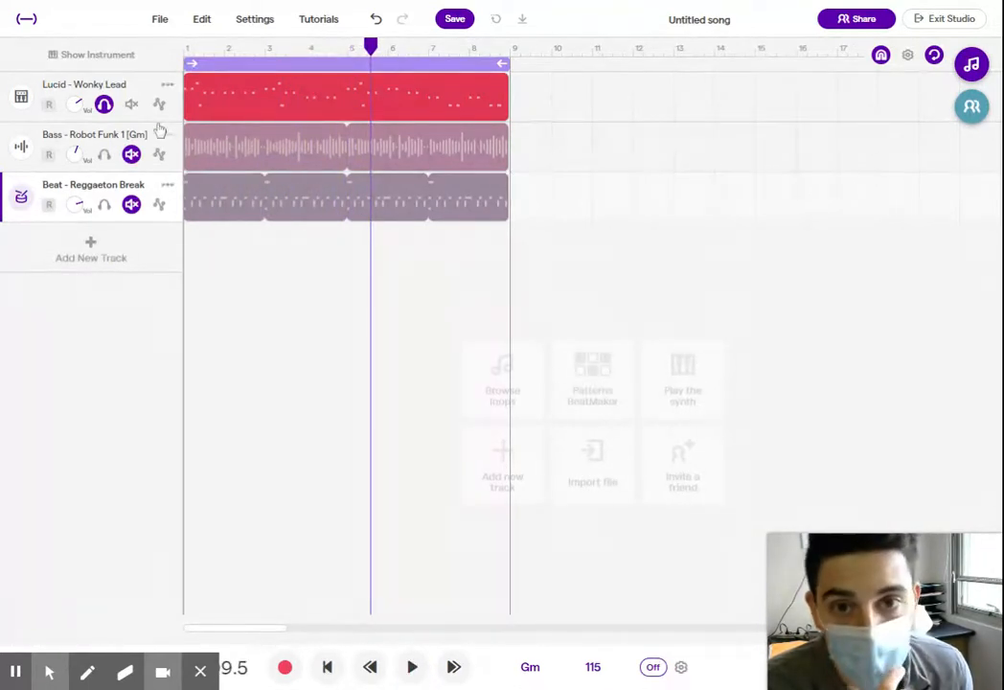
- Solo the Robot Funk bass and Reggaeton Break beat tracks along with the Wonky Lead
left_click(105, 105)
left_click(104, 104)
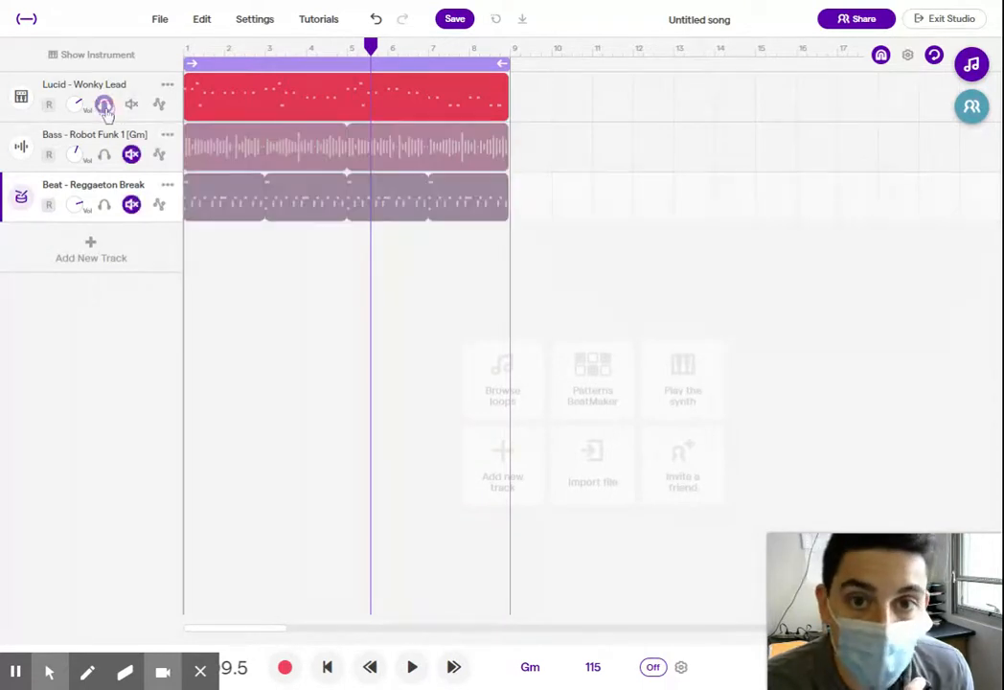
left_click(105, 154)
left_click(104, 204)
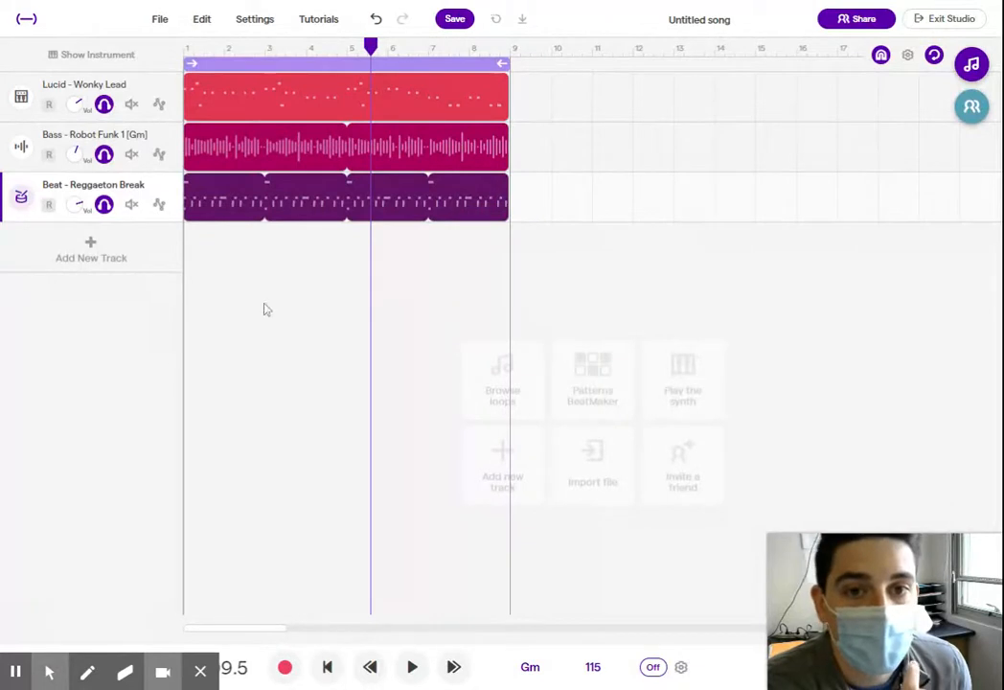
- Turn off solo on the lead, bass and beat tracks
mouse_move(227, 209)
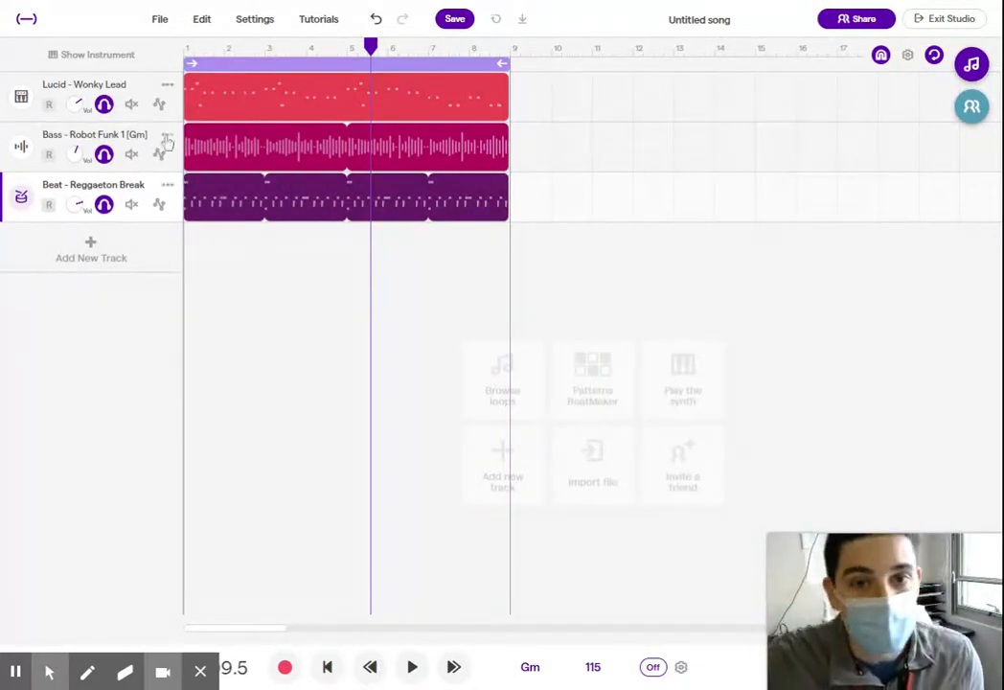
left_click(103, 104)
left_click(104, 153)
left_click(105, 203)
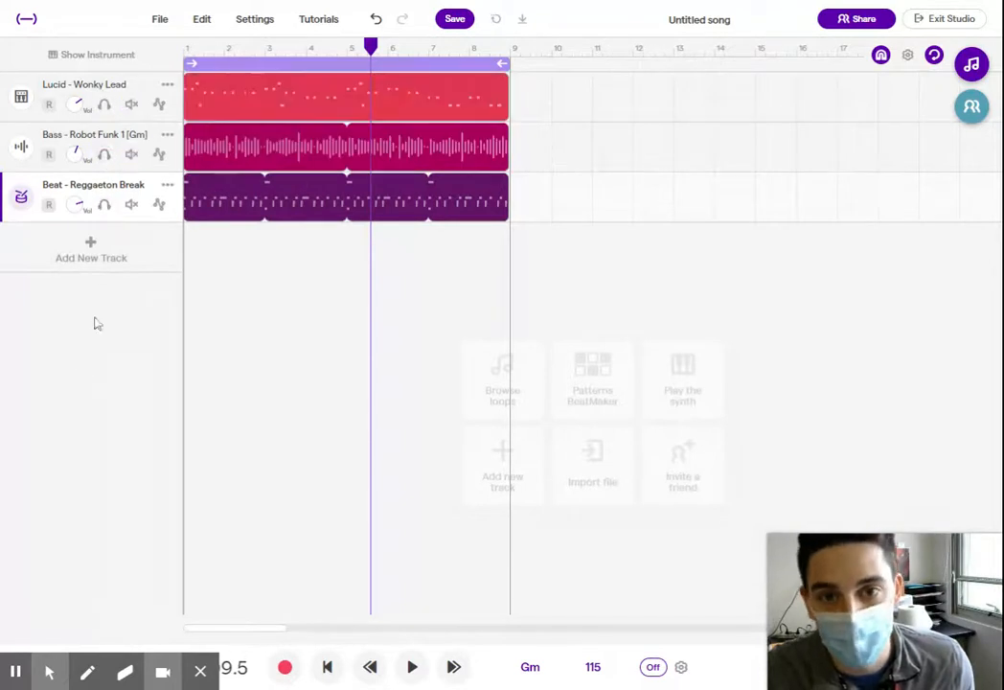
left_click(104, 104)
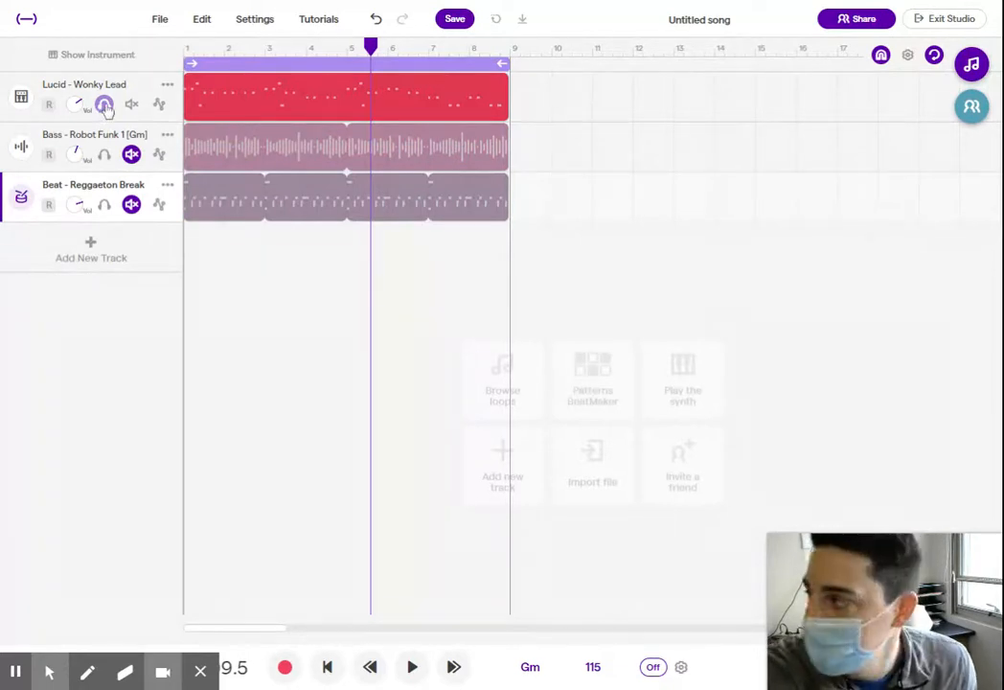
left_click(104, 105)
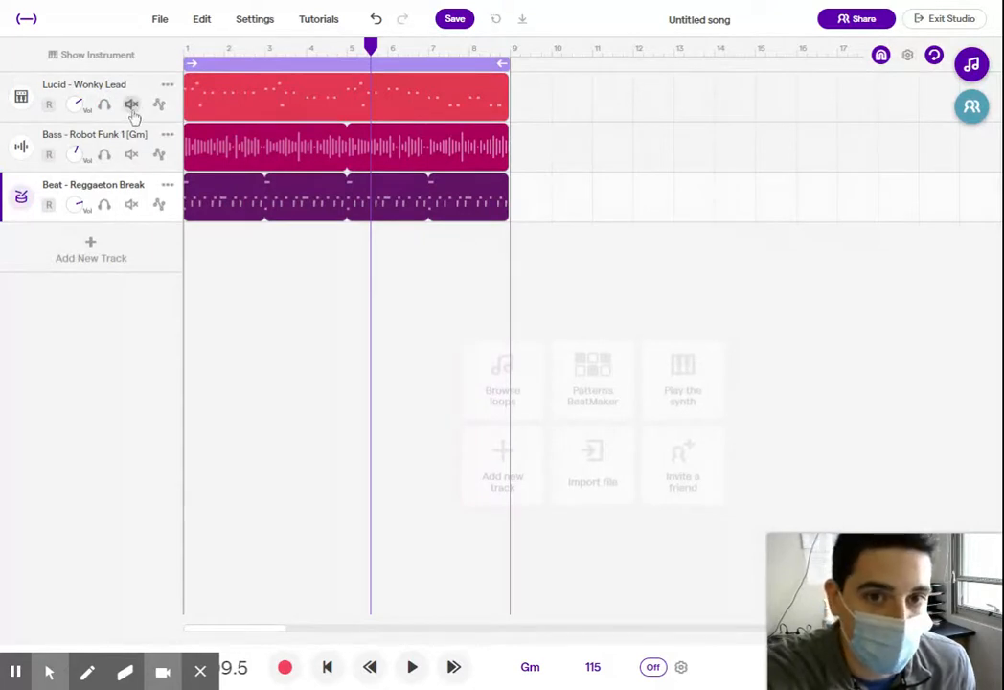
- Listen to the song with the Wonky Lead track muted, unmute it and return the playhead to the beginning
left_click(131, 104)
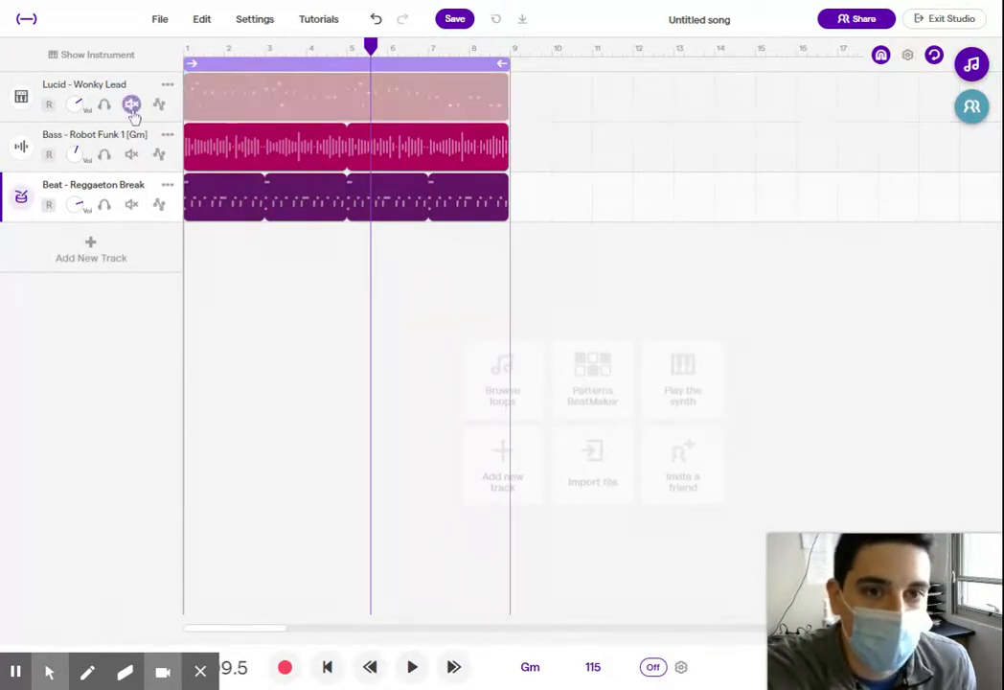
left_click(412, 667)
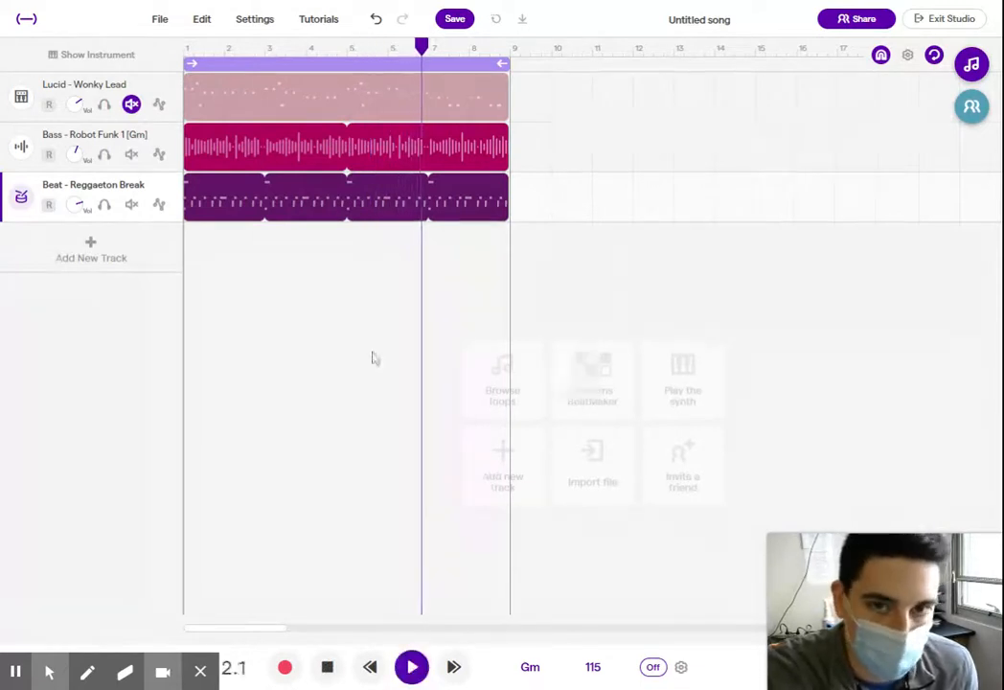
left_click(131, 103)
left_click(412, 667)
left_click_drag(465, 46, 179, 46)
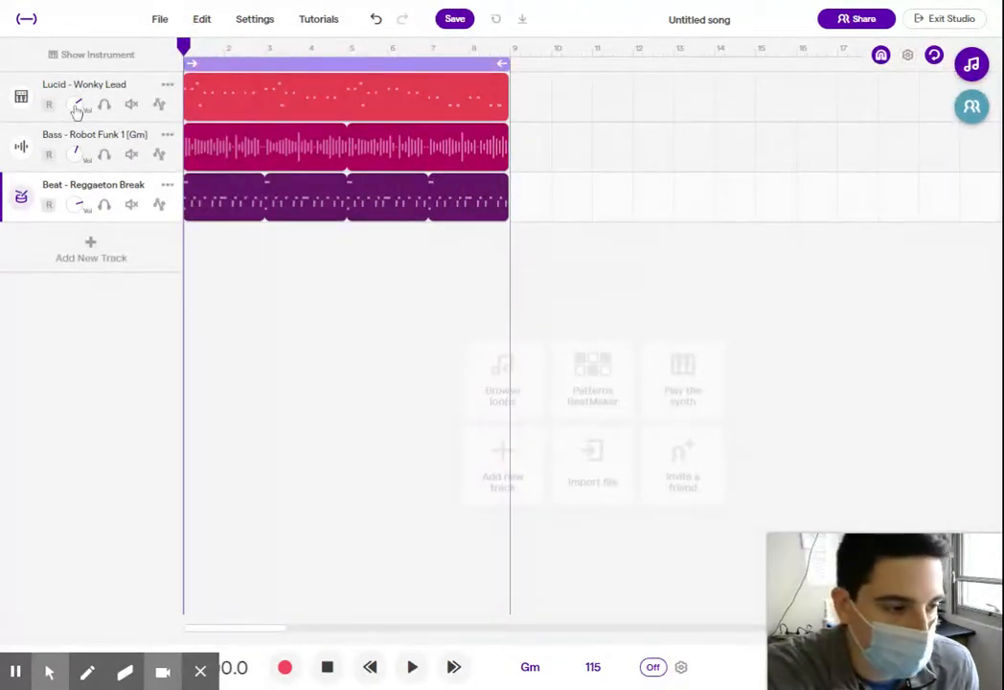
- Turn the Wonky Lead track's volume down to minimum and bring it back up
mouse_move(78, 107)
left_mouse_down()
mouse_move(86, 38)
mouse_move(85, 394)
mouse_move(96, 187)
mouse_move(91, 223)
mouse_move(80, 110)
left_mouse_up()
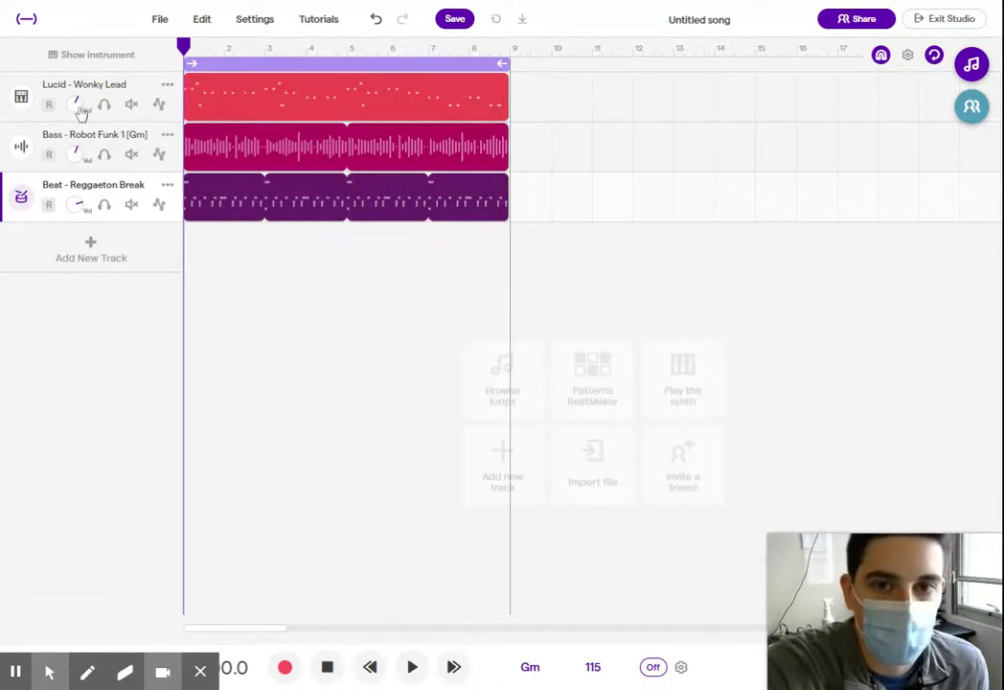
left_click_drag(80, 110, 81, 279)
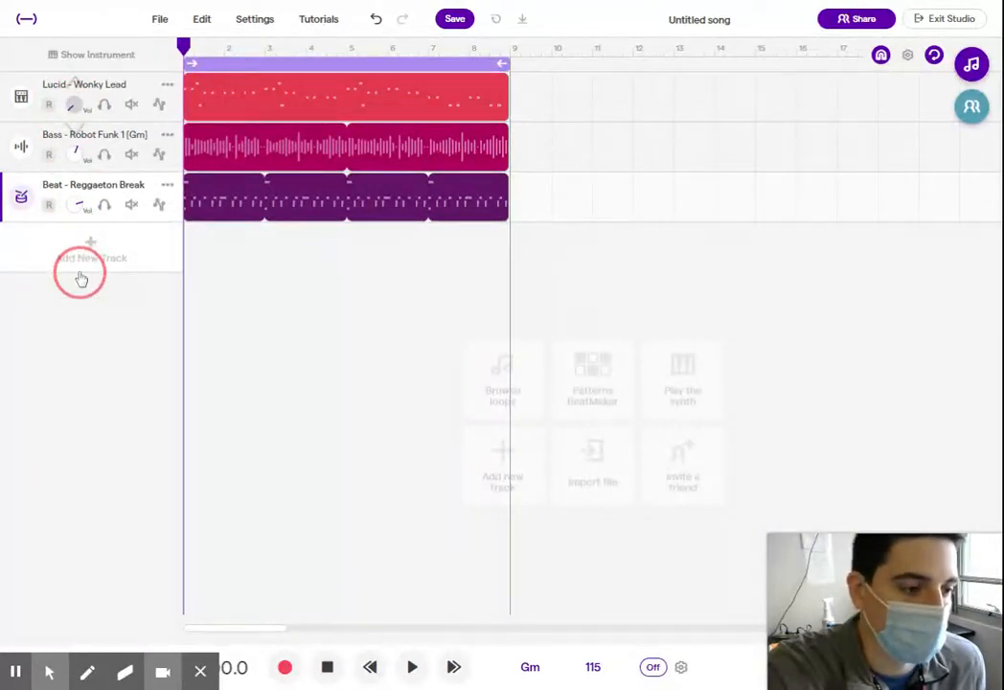
left_click_drag(82, 277, 85, 111)
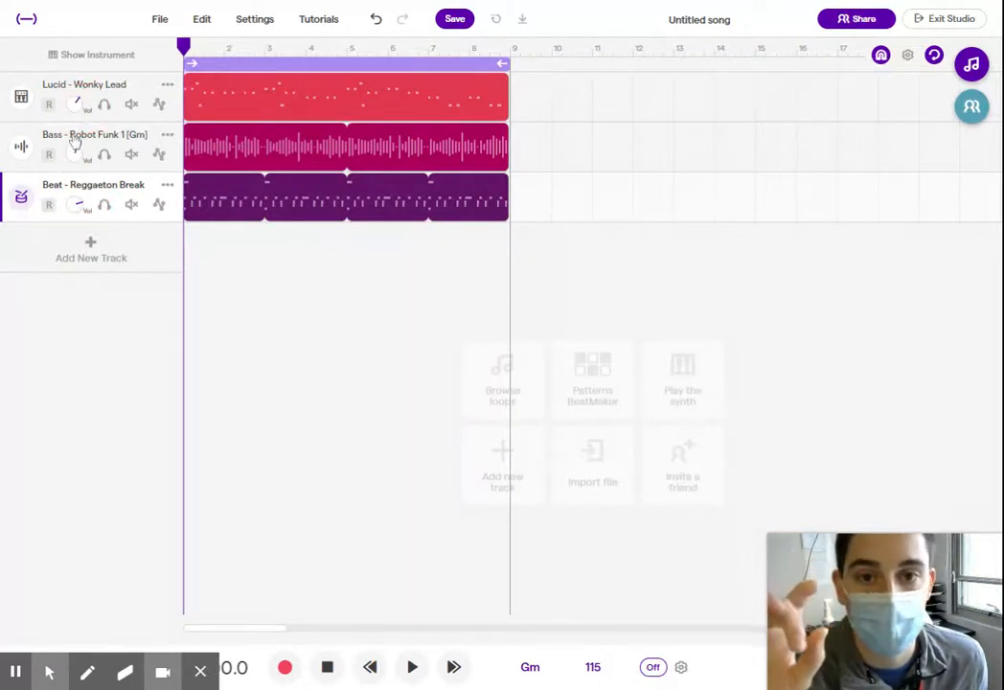
- Raise the volume of the Robot Funk bass and Reggaeton Break beat tracks to maximum
left_click_drag(73, 158, 69, 73)
left_click_drag(77, 212, 73, 22)
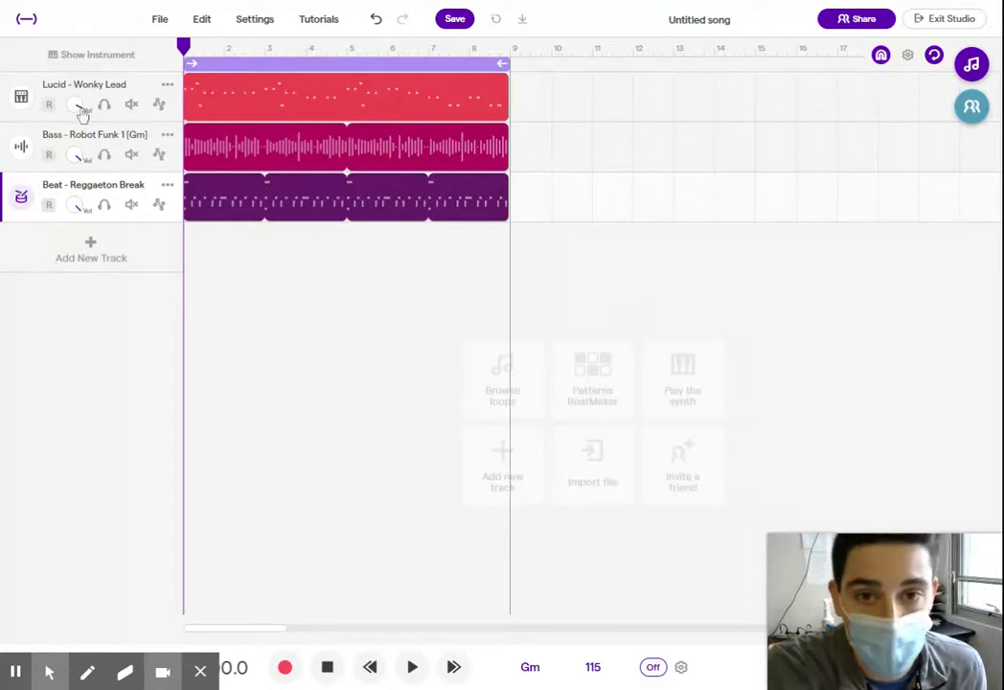
- Balance the mix by lowering the lead and beat volumes to a moderate level and the bass to about the midpoint
left_click_drag(77, 106, 76, 253)
left_click_drag(75, 207, 75, 299)
left_click_drag(69, 159, 72, 182)
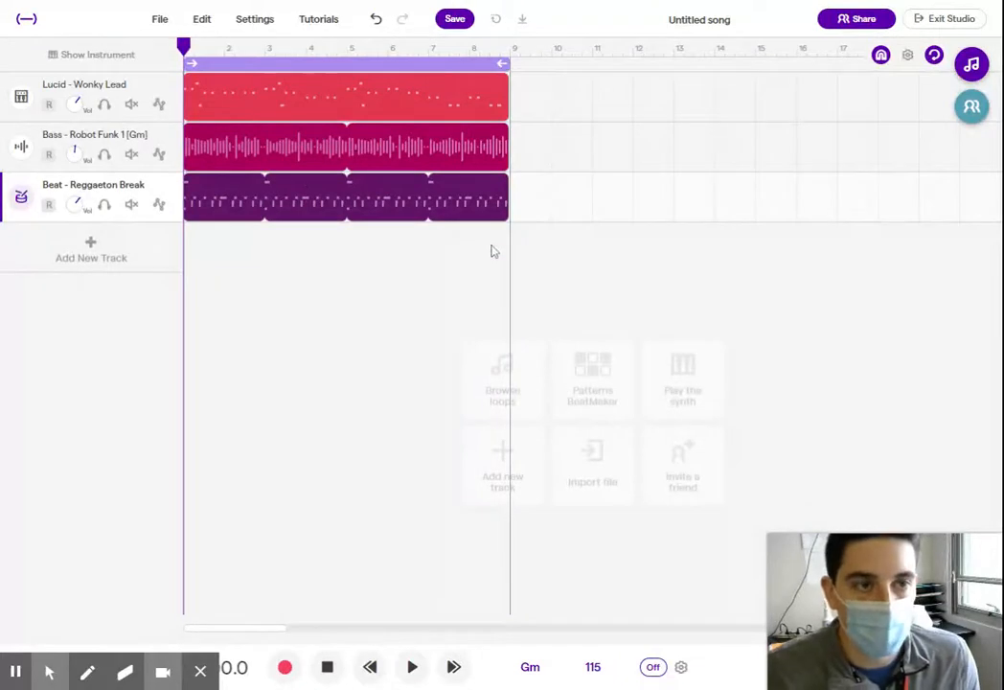
- Rename the song as ABA Song
left_click(701, 26)
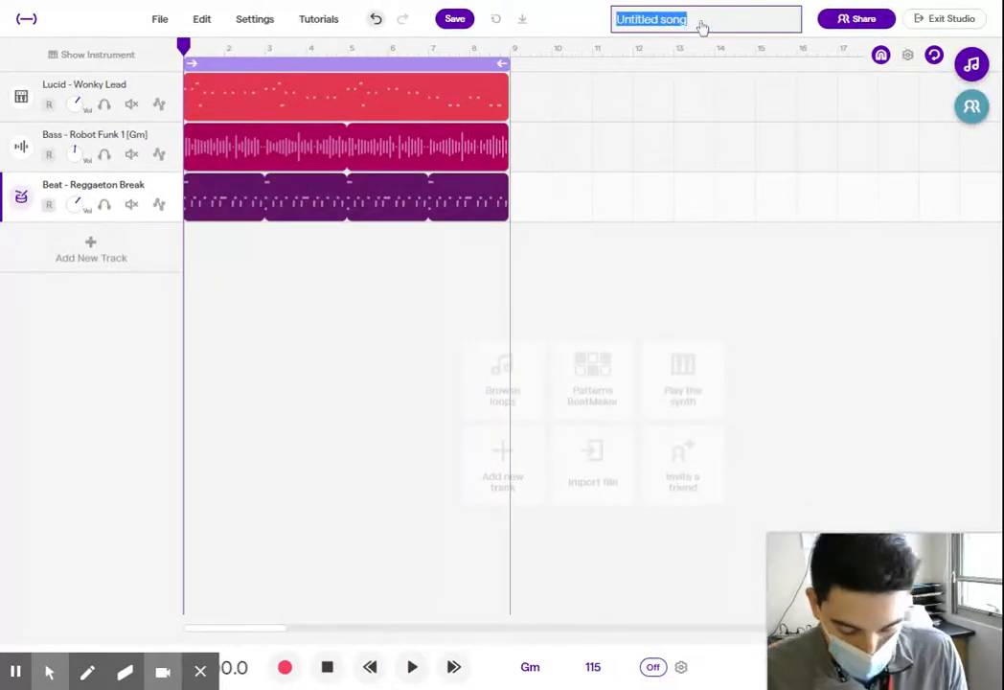
type("ABA Song")
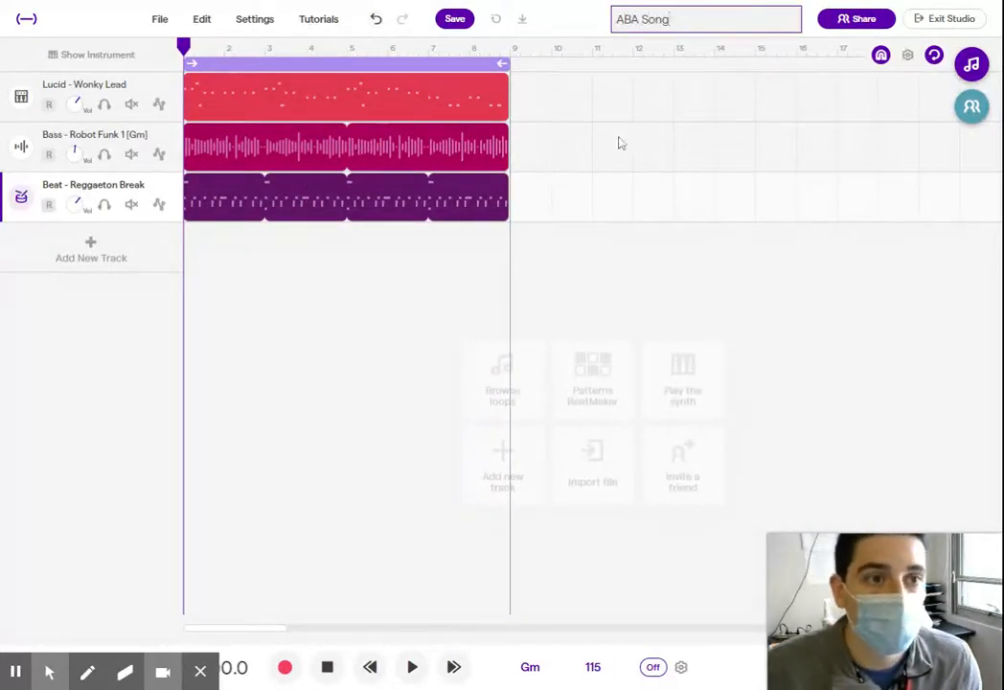
left_click(621, 144)
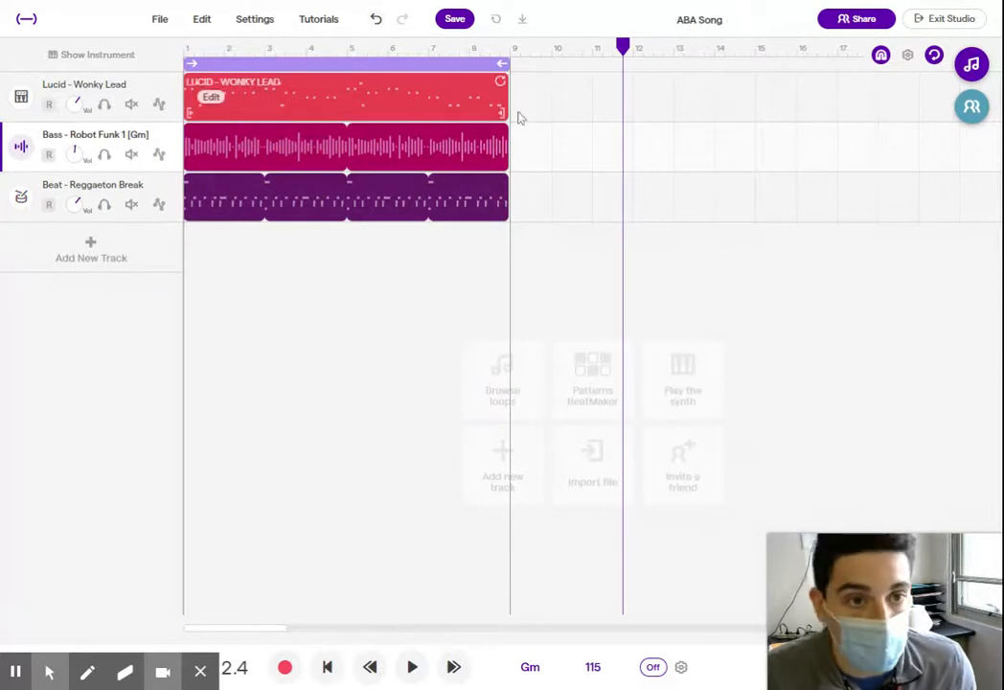
- Turn off looping and duplicate the lead, bass and beat regions so the copies start at measure 9
left_click(433, 67)
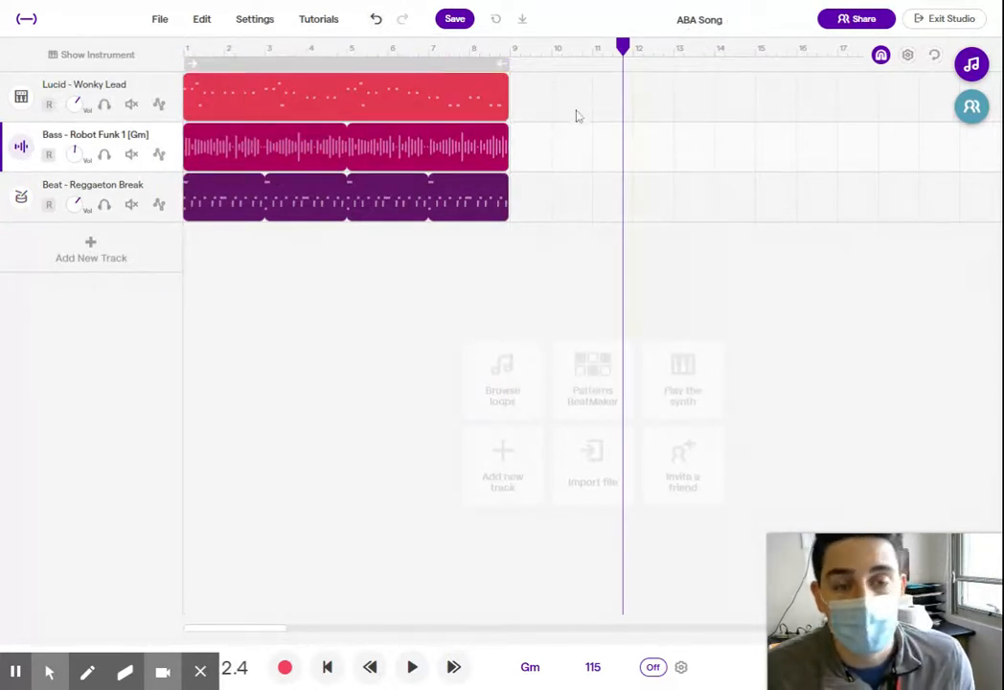
scroll(577, 124, "right", 2)
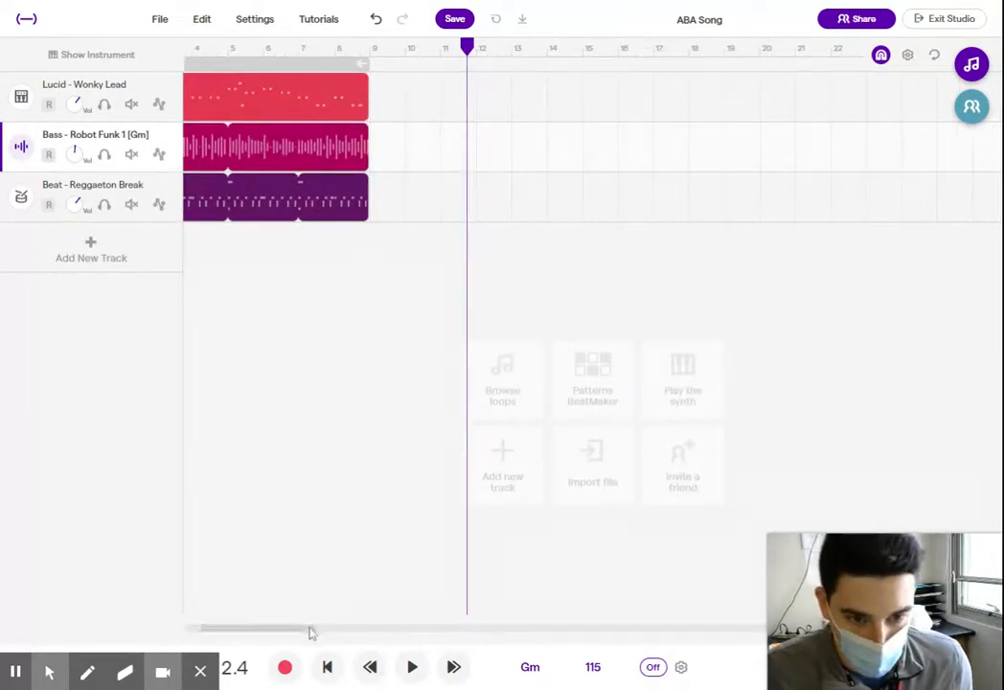
scroll(309, 632, "left", 2)
left_click_drag(577, 90, 363, 219)
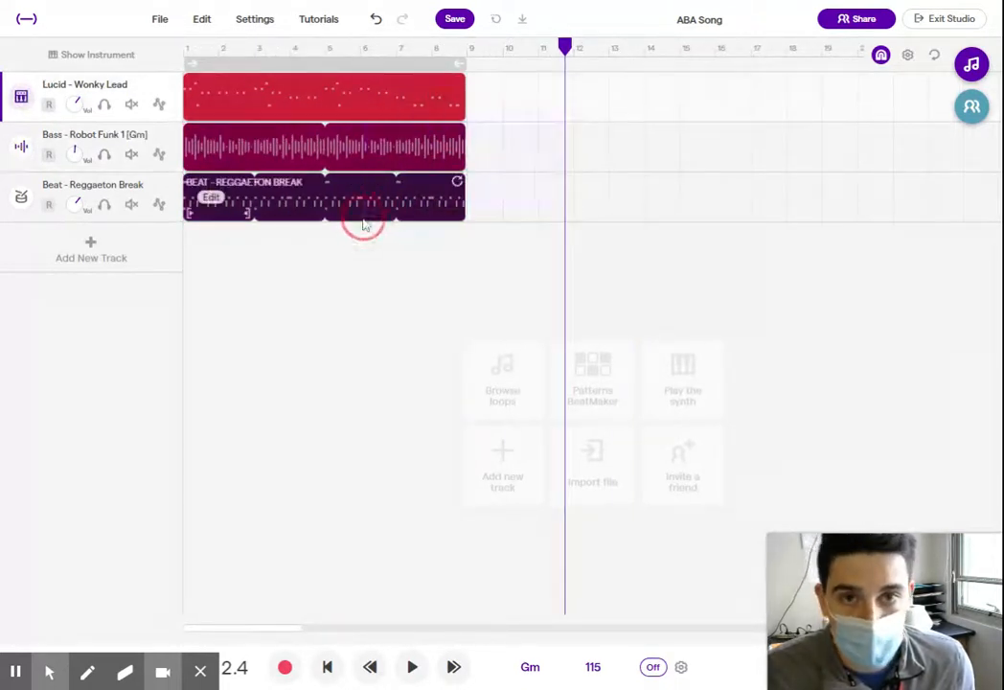
key("ctrl+d")
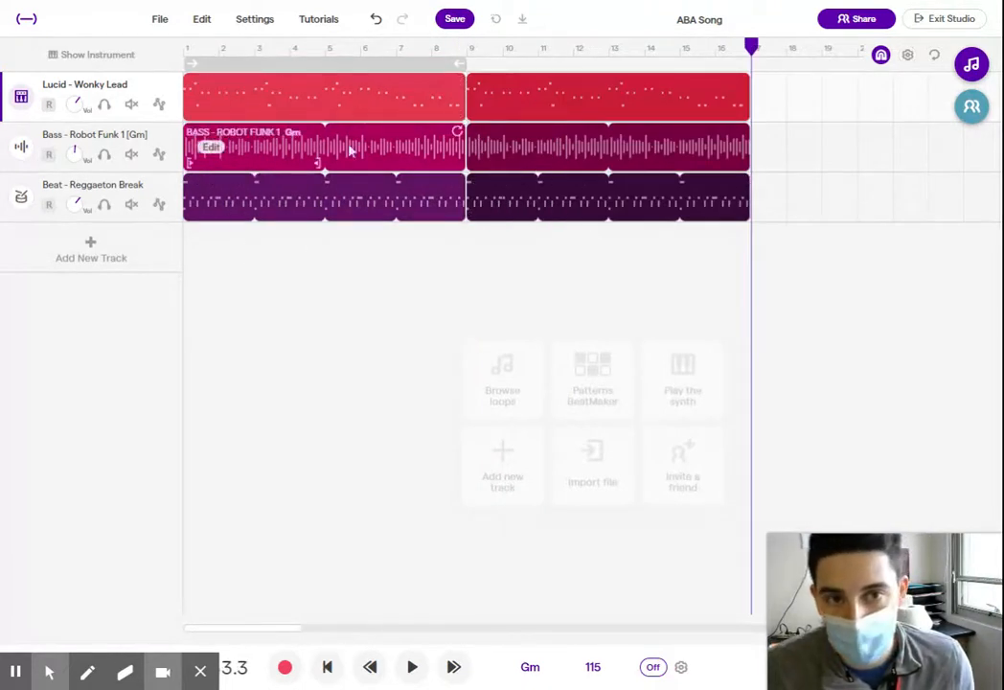
- Place the playhead at measure 5 and delete the Reggaeton Break beat region in measures 1 to 8
left_click(327, 257)
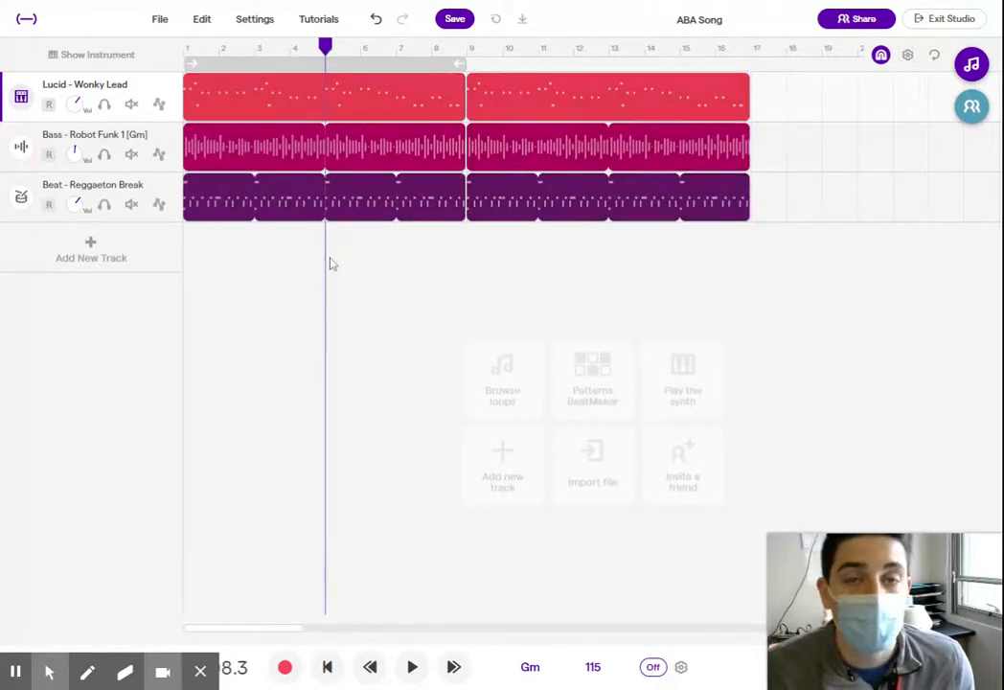
left_click(374, 207)
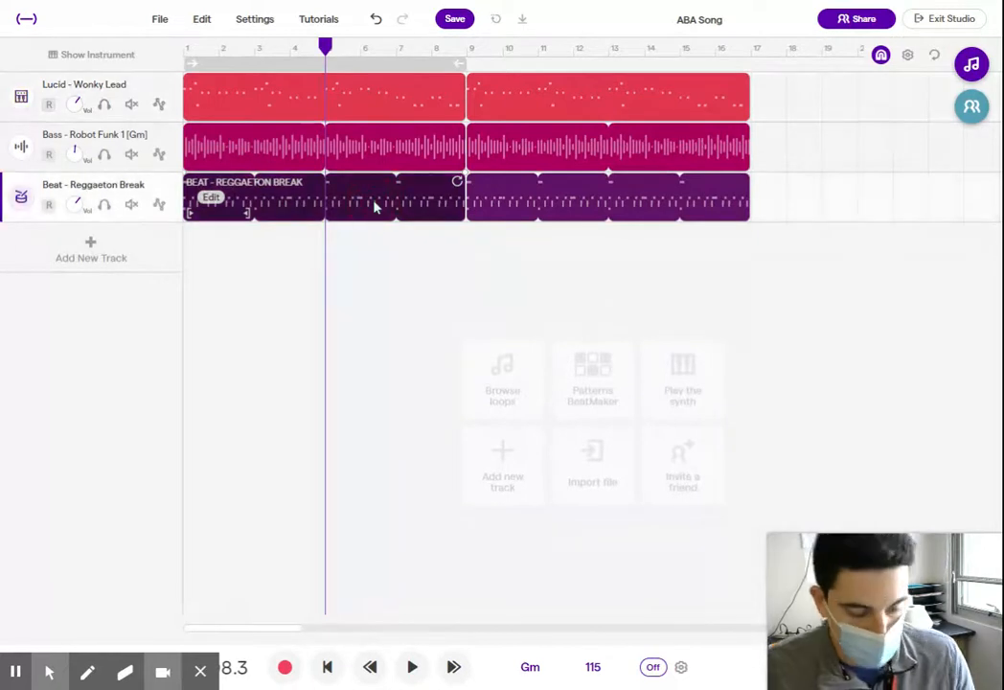
key("Delete")
- Split the first Robot Funk bass region at measure 5 and delete its first half
left_click(343, 143)
key("ctrl+e")
left_click(257, 143)
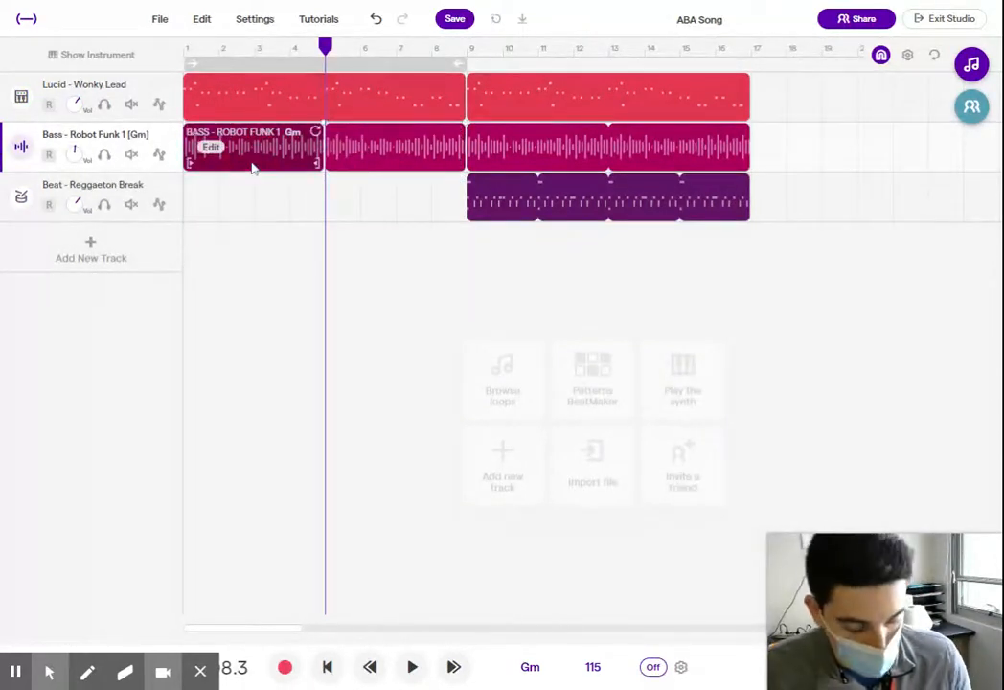
key("Delete")
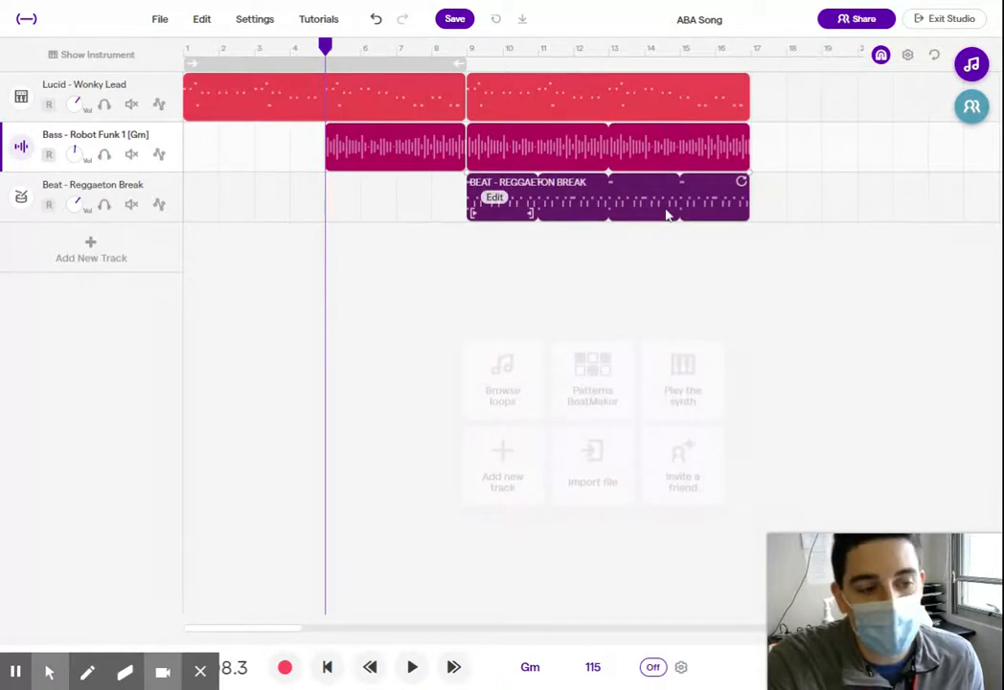
- Add the loop Beat - Rooms 3 once and Beat - Run Drums 2 twice as new tracks starting at measure 17
left_click_drag(278, 630, 323, 630)
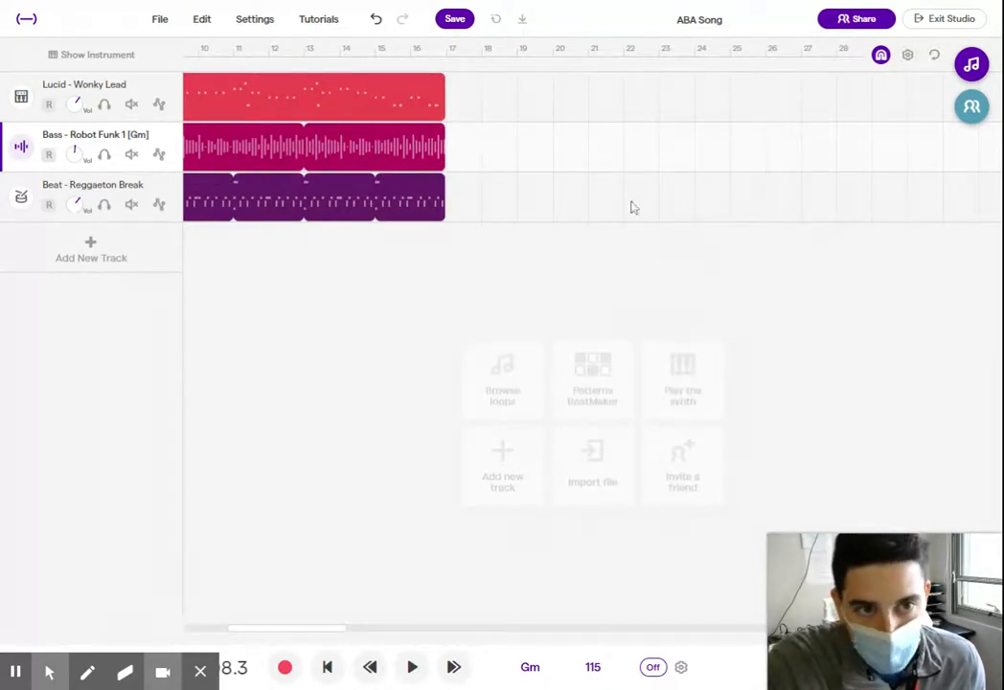
left_click(338, 87)
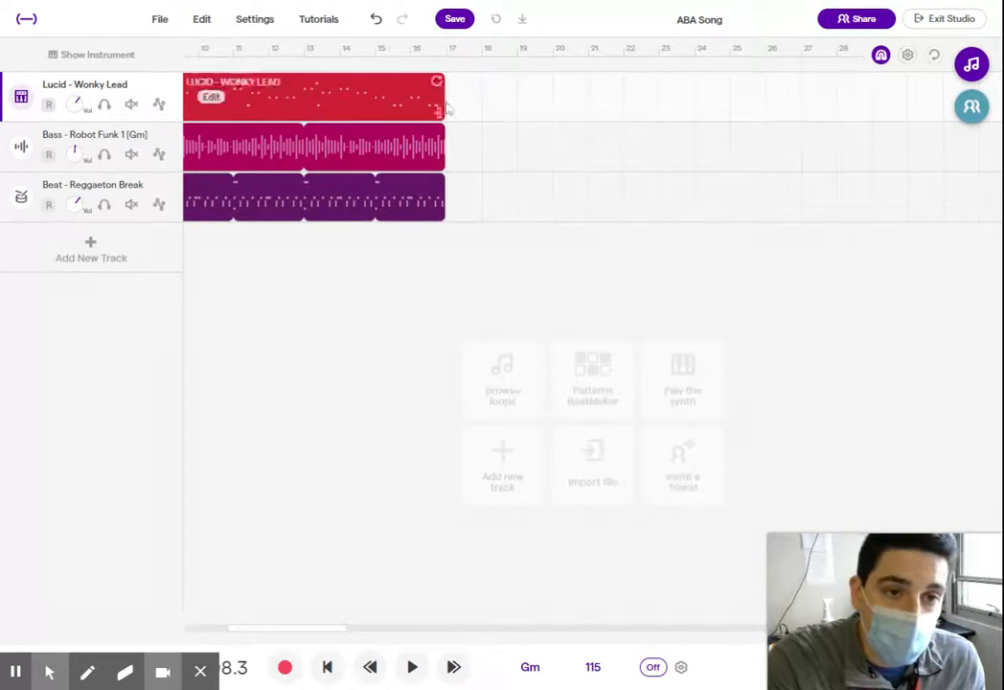
left_click(971, 65)
scroll(844, 365, "down", 5)
left_click_drag(895, 381, 452, 239)
left_click_drag(899, 477, 450, 294)
left_click_drag(916, 477, 450, 347)
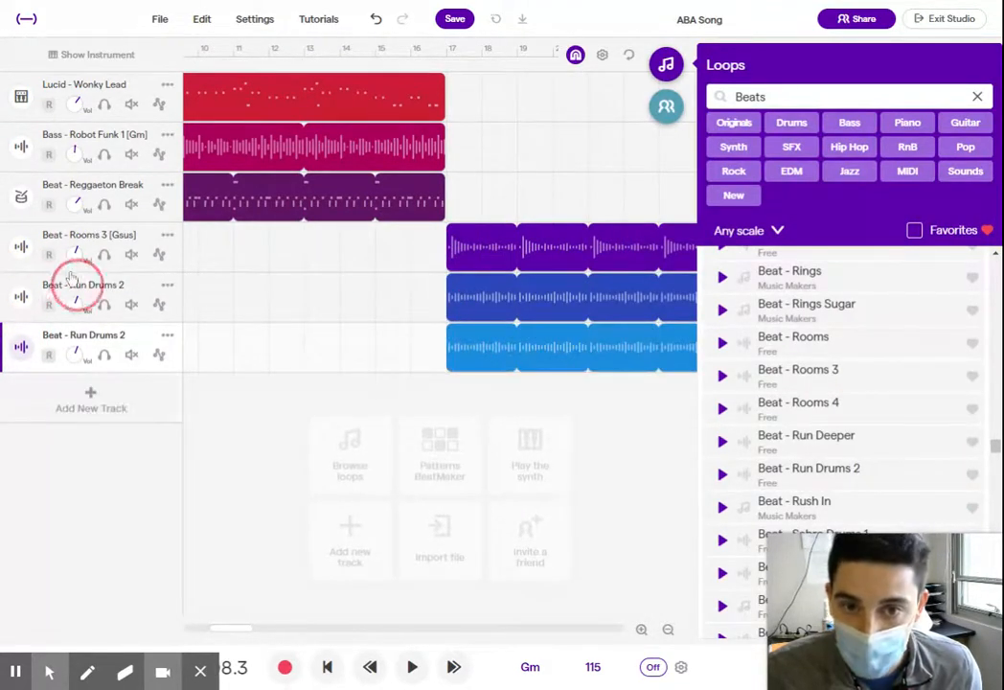
left_click(666, 65)
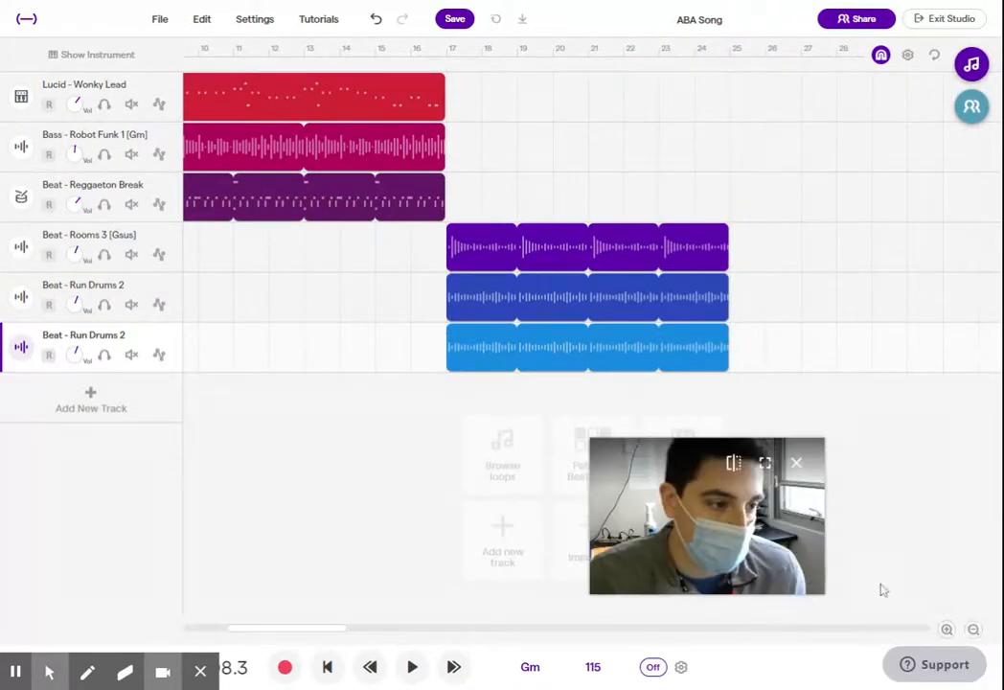
- Copy the lead, bass and beat regions of measures 9 to 16 and paste them at measure 25 with the lead track selected
left_click(975, 631)
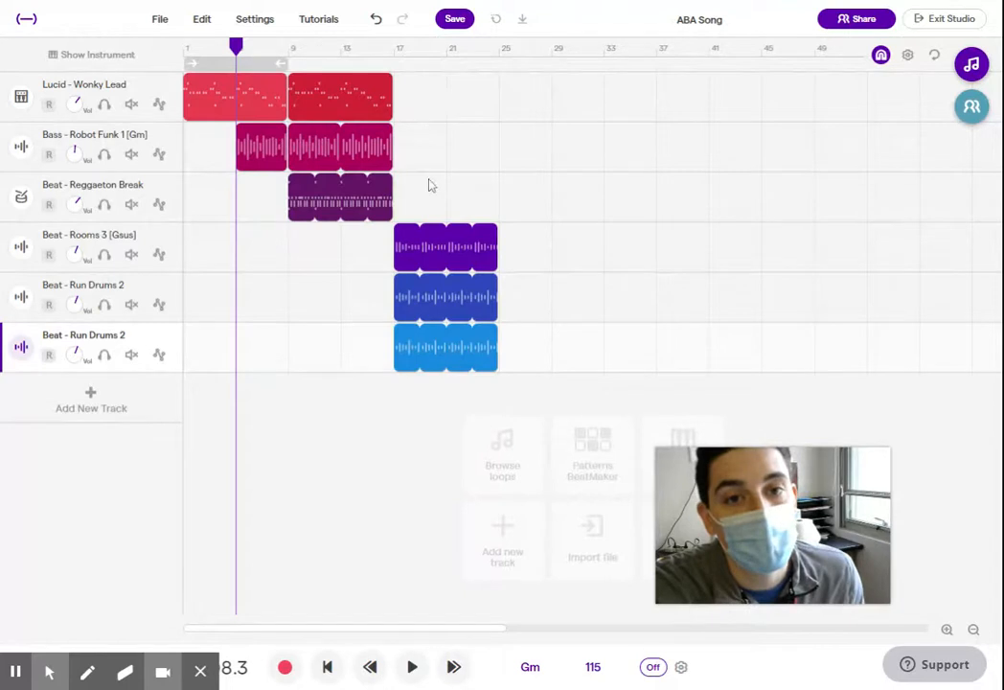
left_click(972, 63)
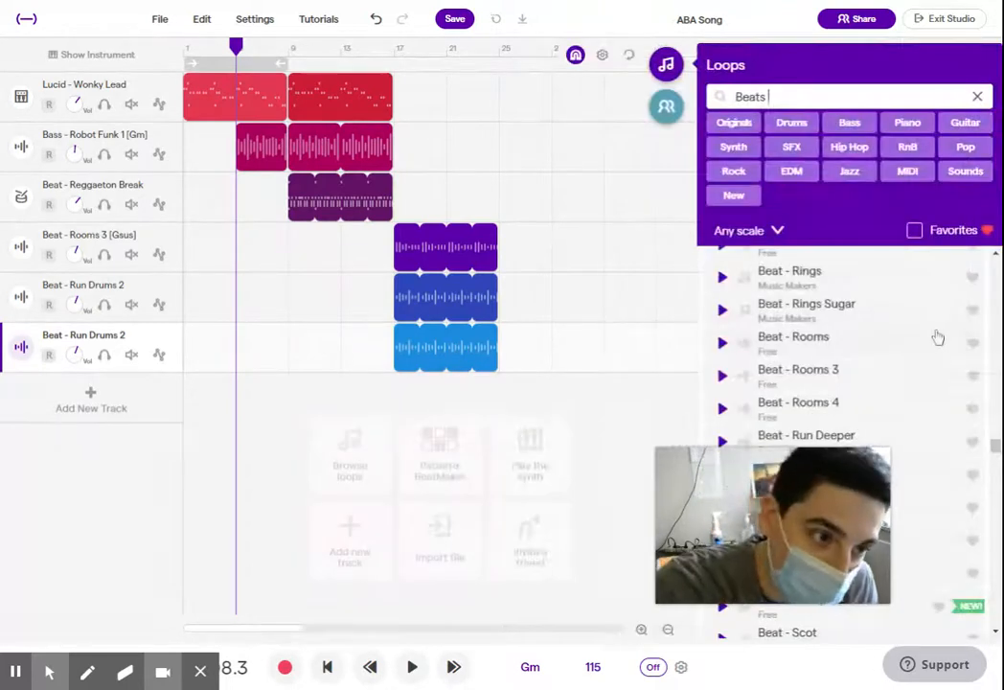
left_click(666, 69)
left_click_drag(443, 208, 312, 105)
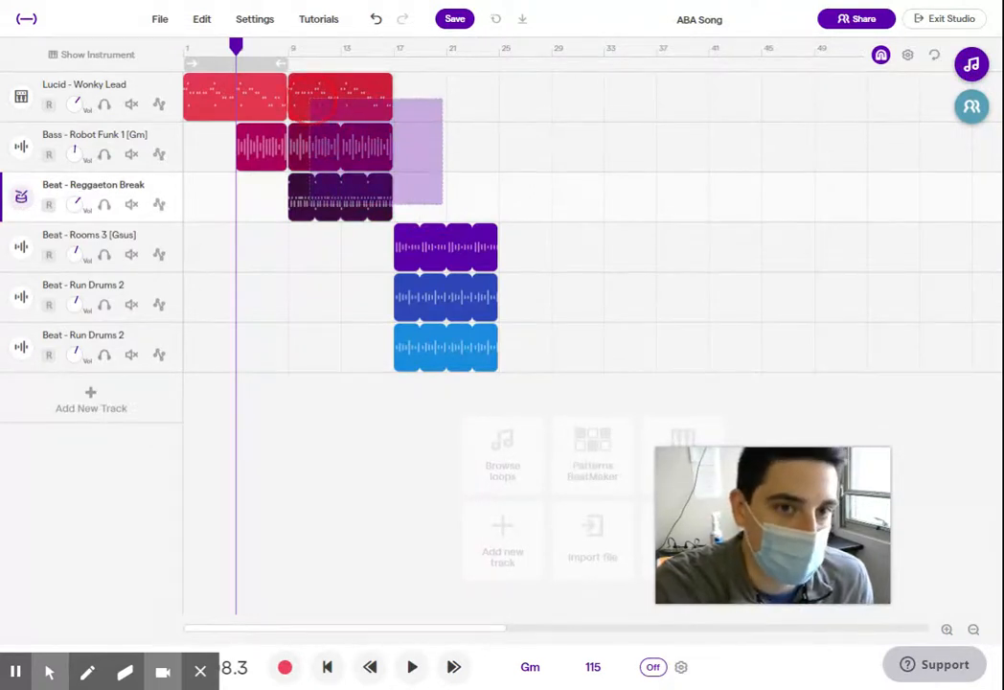
left_click_drag(311, 100, 267, 96)
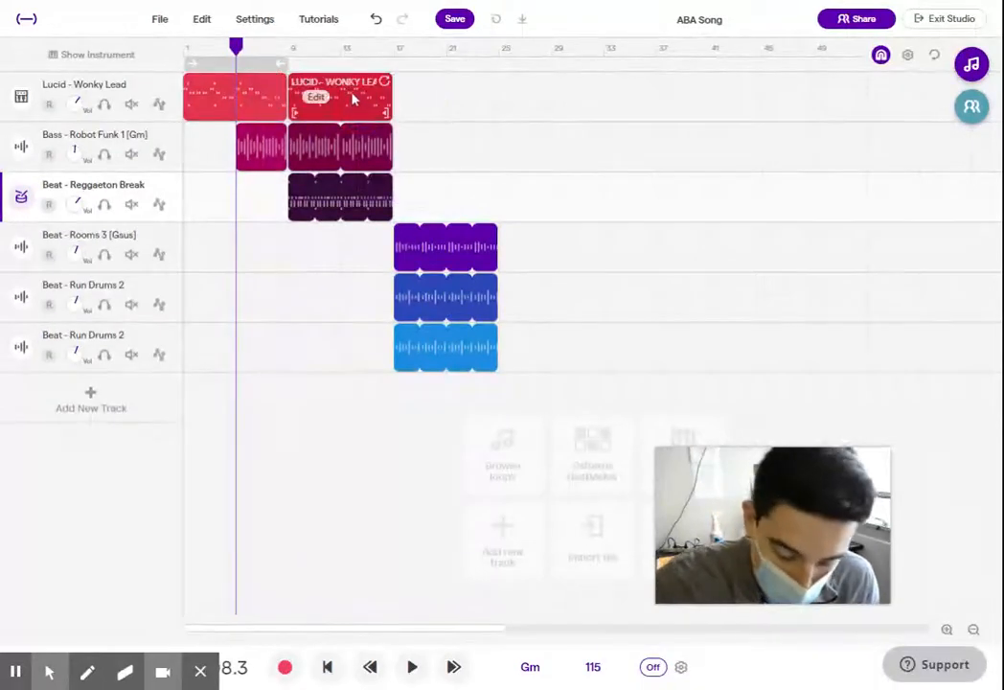
left_click(501, 54)
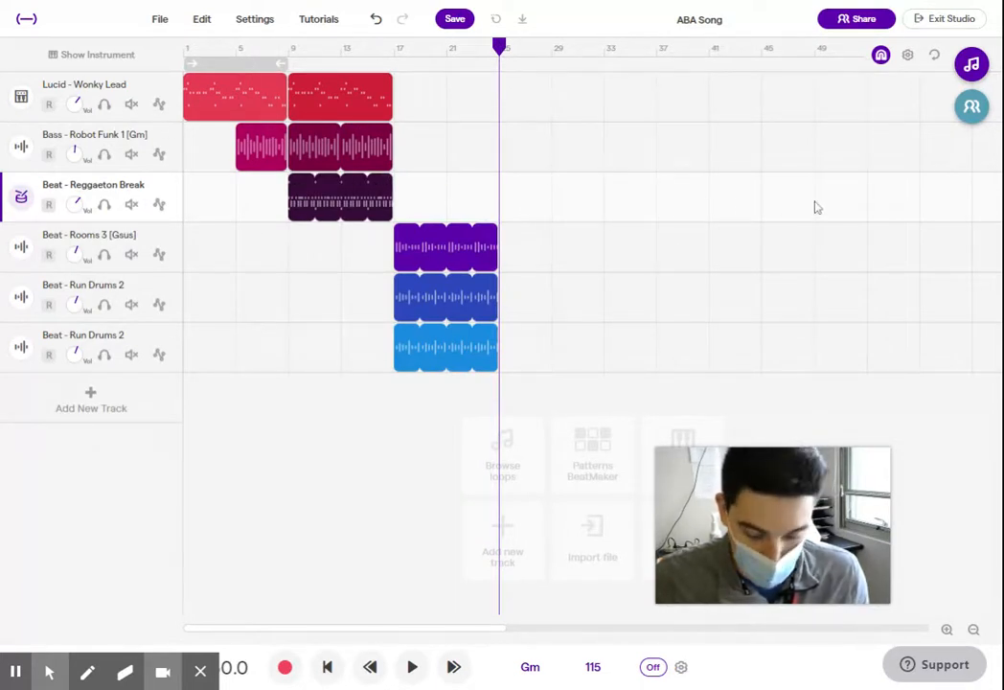
key("ctrl+v")
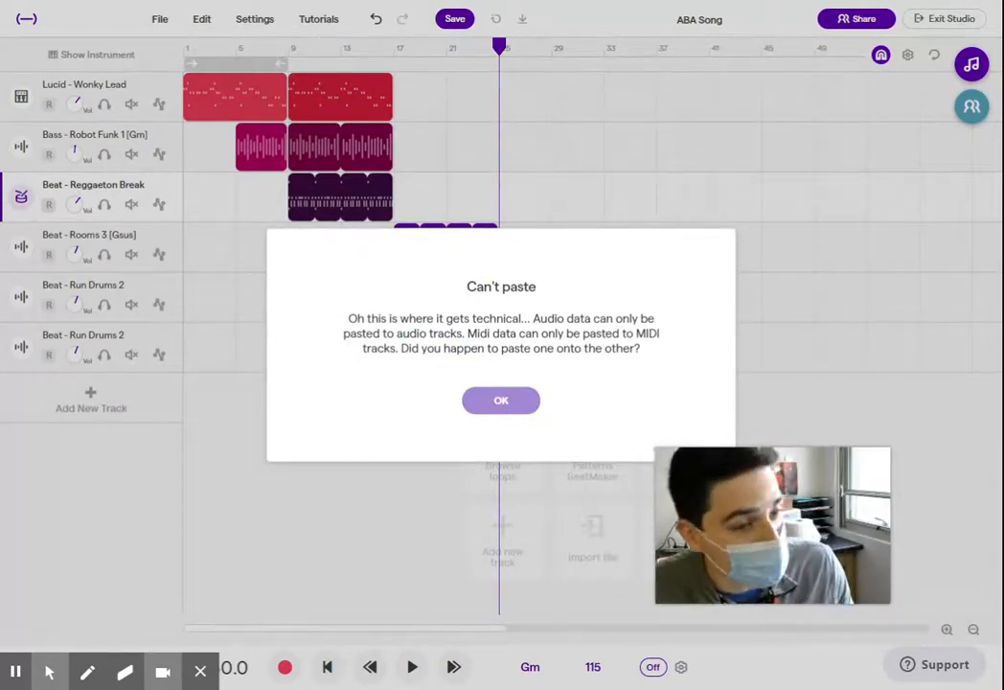
left_click(500, 399)
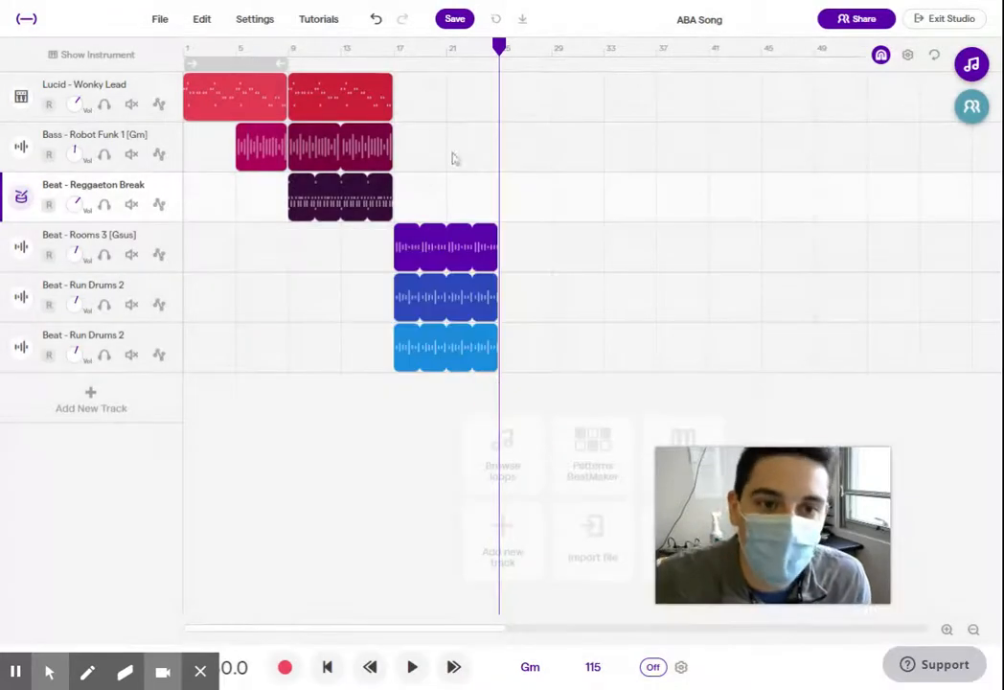
left_click(349, 104)
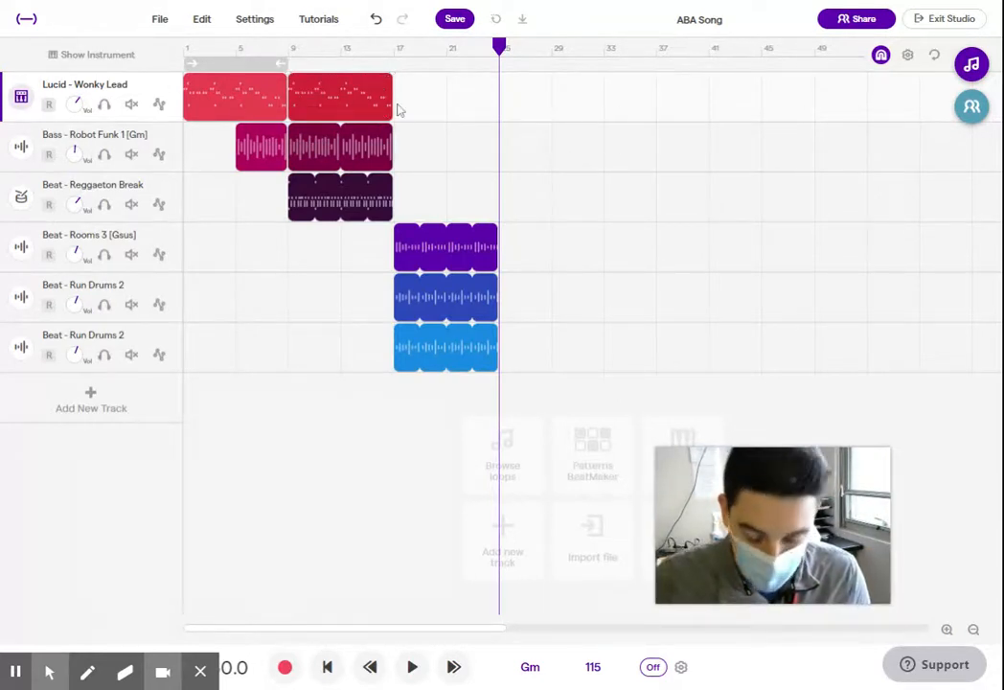
key("ctrl+v")
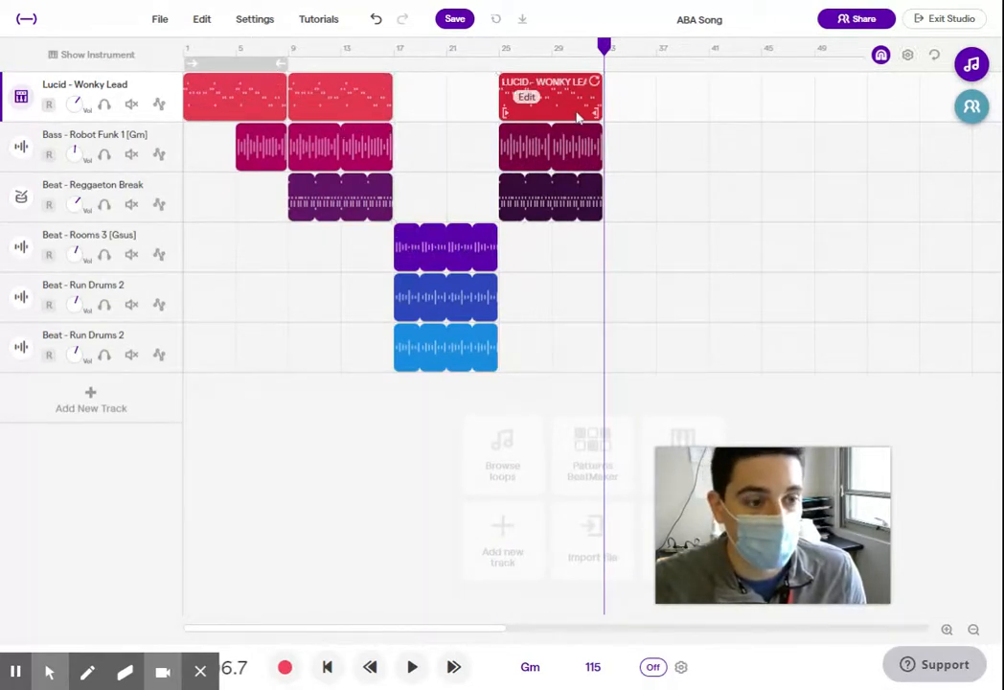
- Change the Robot Funk bass track's color to green and the upper Run Drums 2 track's color to orange
right_click(171, 143)
mouse_move(225, 350)
left_click(444, 382)
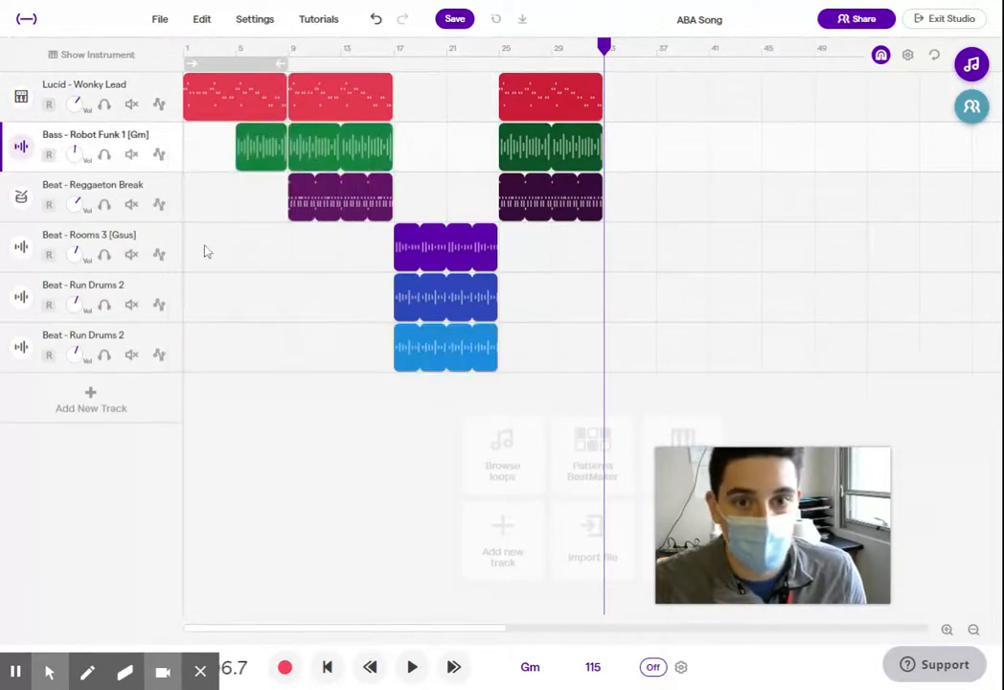
right_click(166, 292)
mouse_move(292, 506)
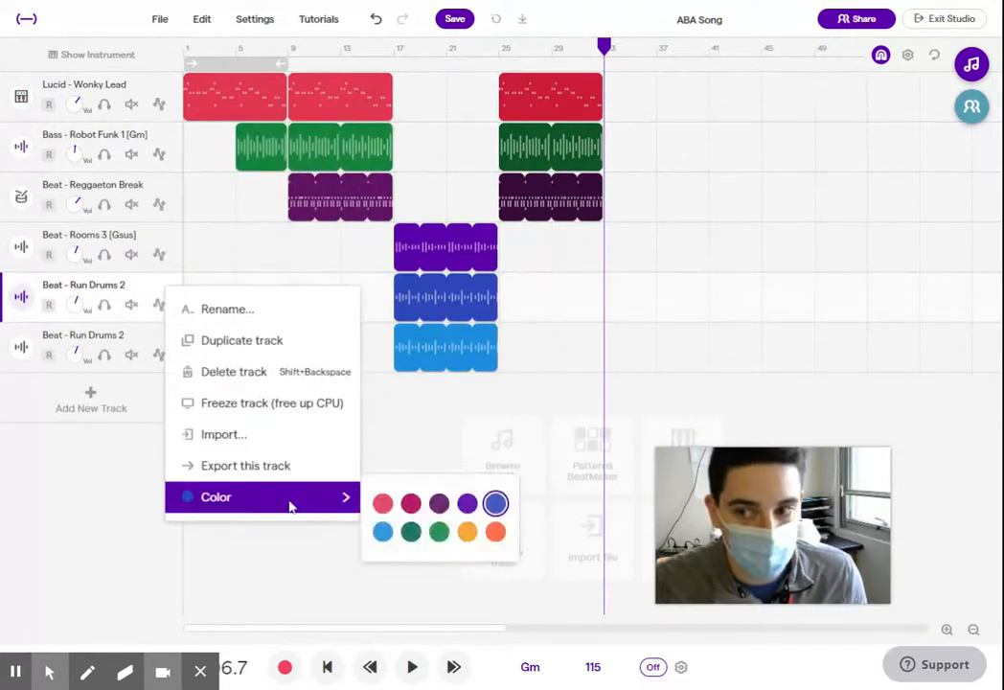
left_click(495, 532)
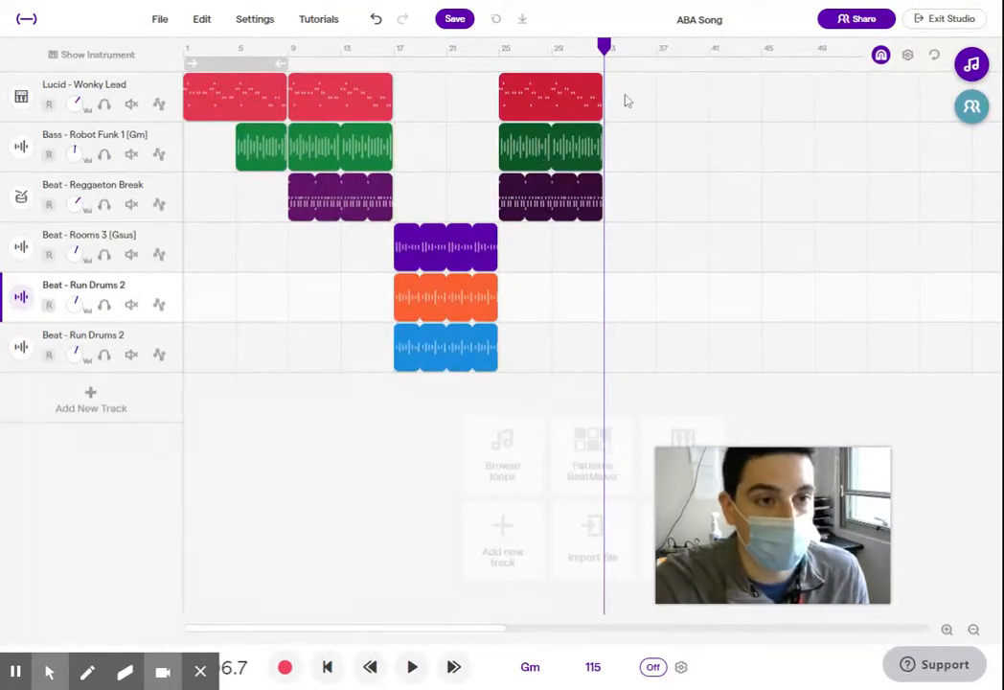
- Add a long fade-out to the lead, bass and beat regions in measures 25 to 32
left_click_drag(625, 96, 573, 249)
left_click_drag(602, 79, 531, 77)
left_click(767, 209)
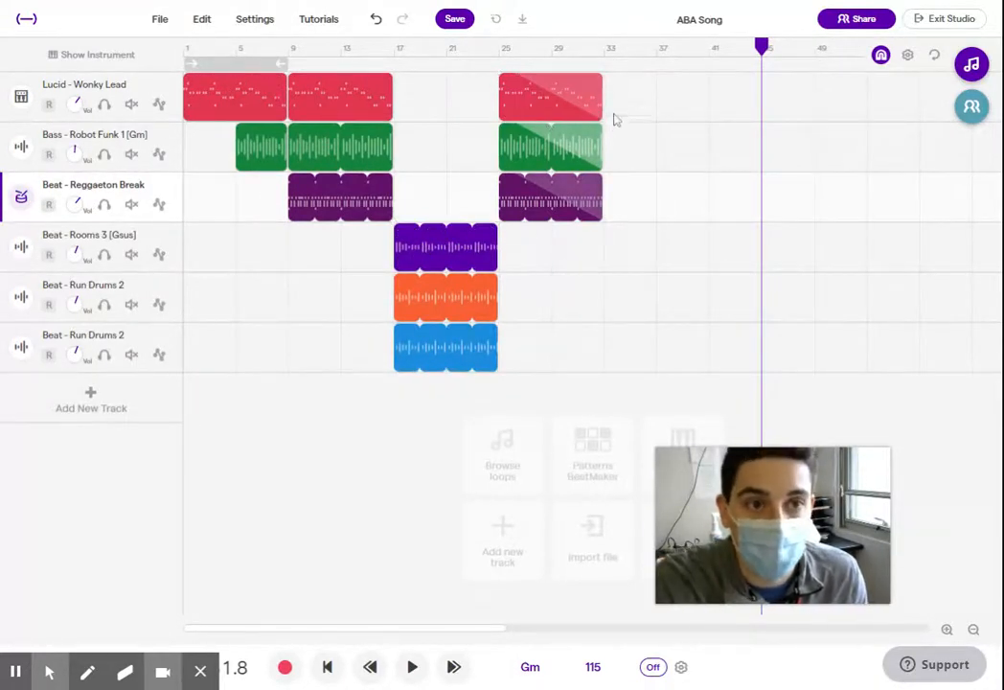
left_click(528, 75)
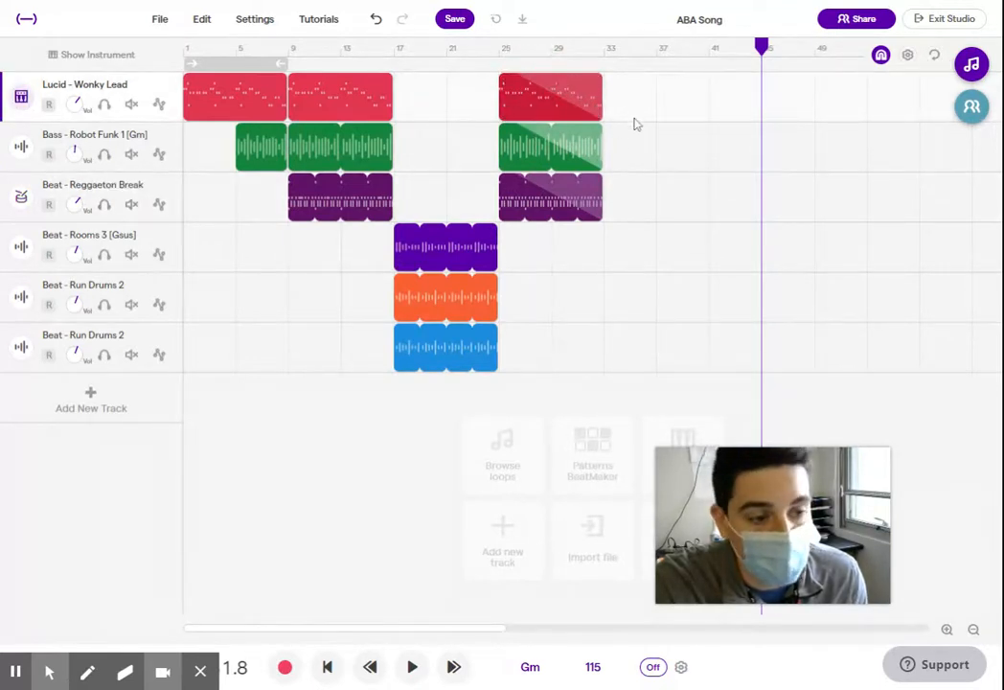
- Split the lower Run Drums 2 region at measure 21 and delete its first half
left_click(446, 46)
left_click(614, 302)
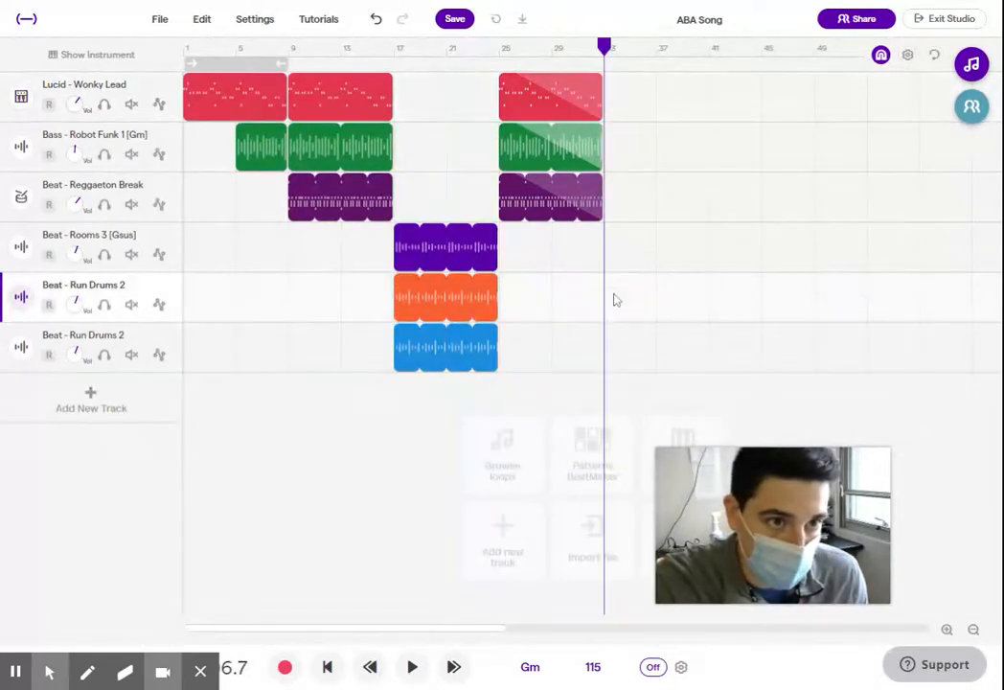
left_click(447, 47)
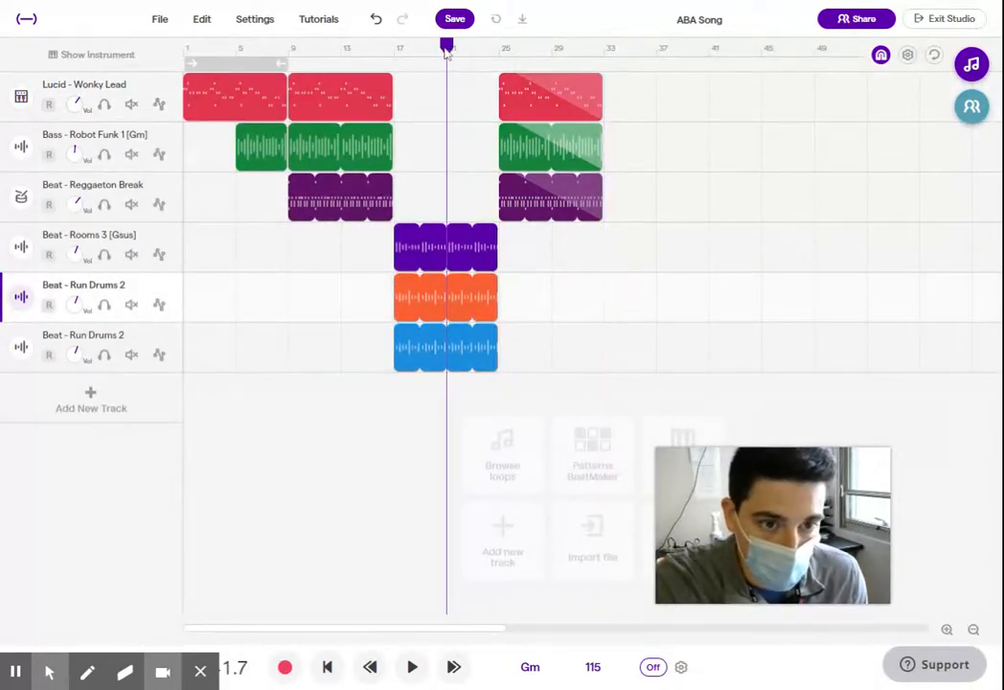
left_click(460, 349)
left_click(446, 50)
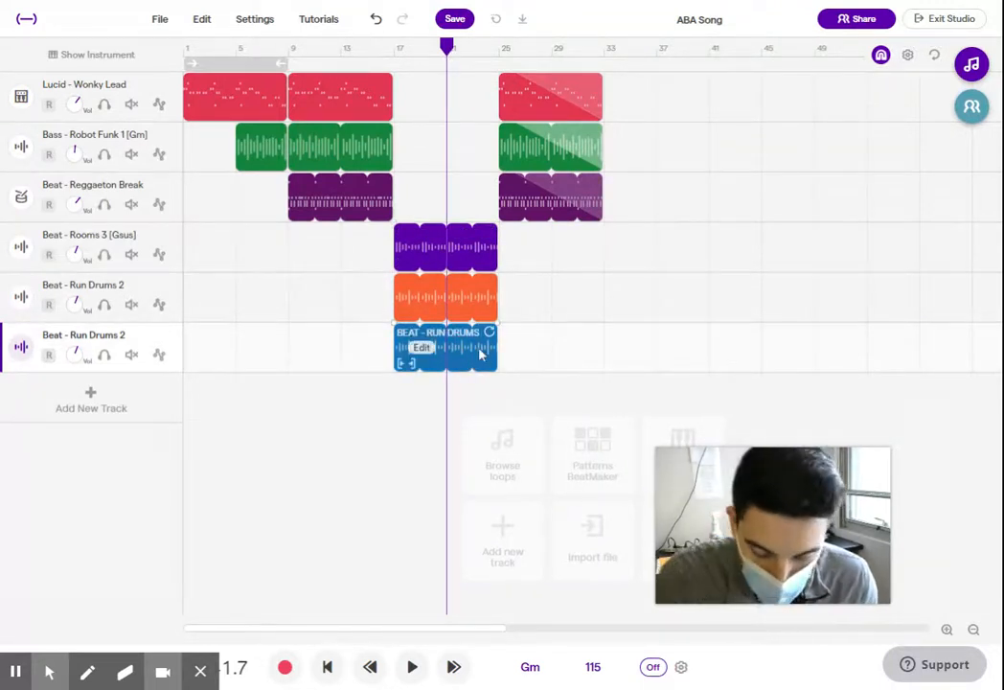
key("ctrl+e")
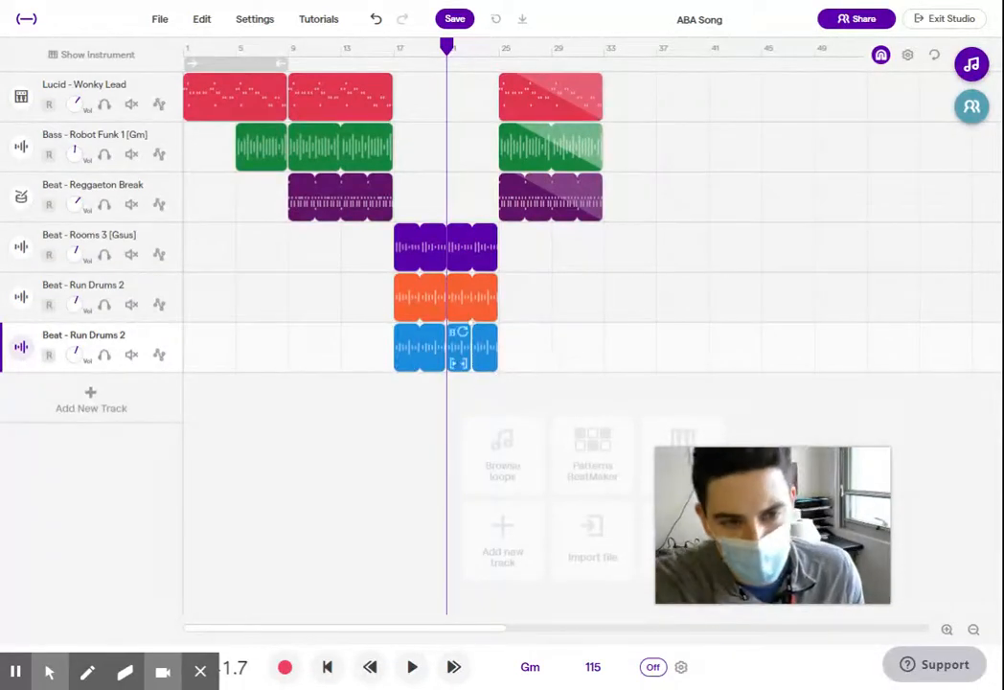
left_click_drag(509, 341, 469, 351)
key("Delete")
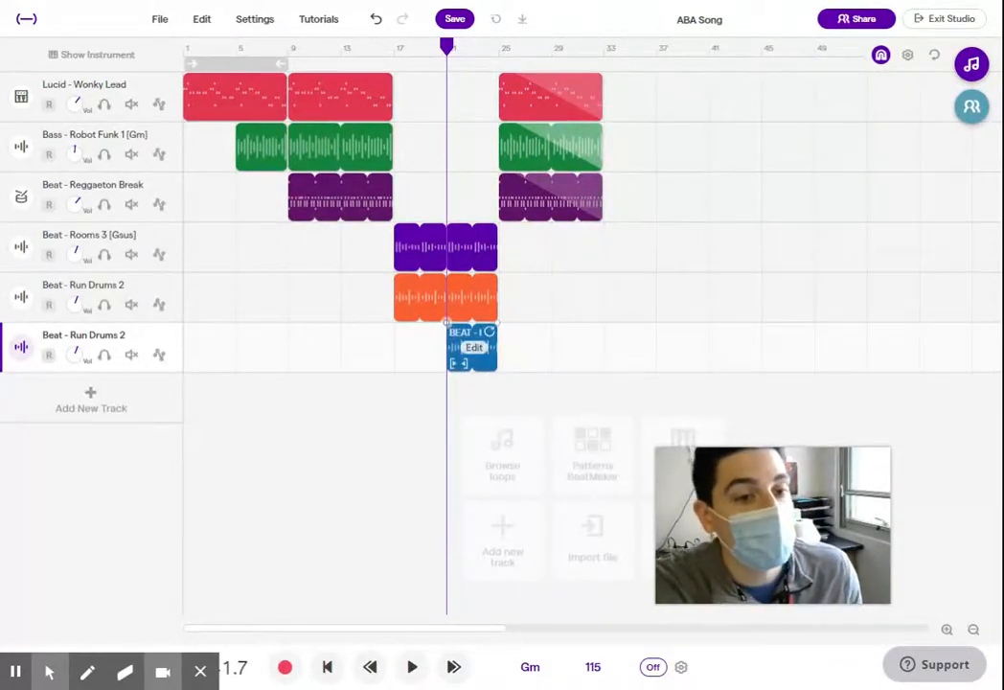
- Add a fade-in along the full length of the lower Run Drums 2 region in measures 21 to 24, then deselect it
left_click(446, 326)
left_click_drag(447, 325, 501, 325)
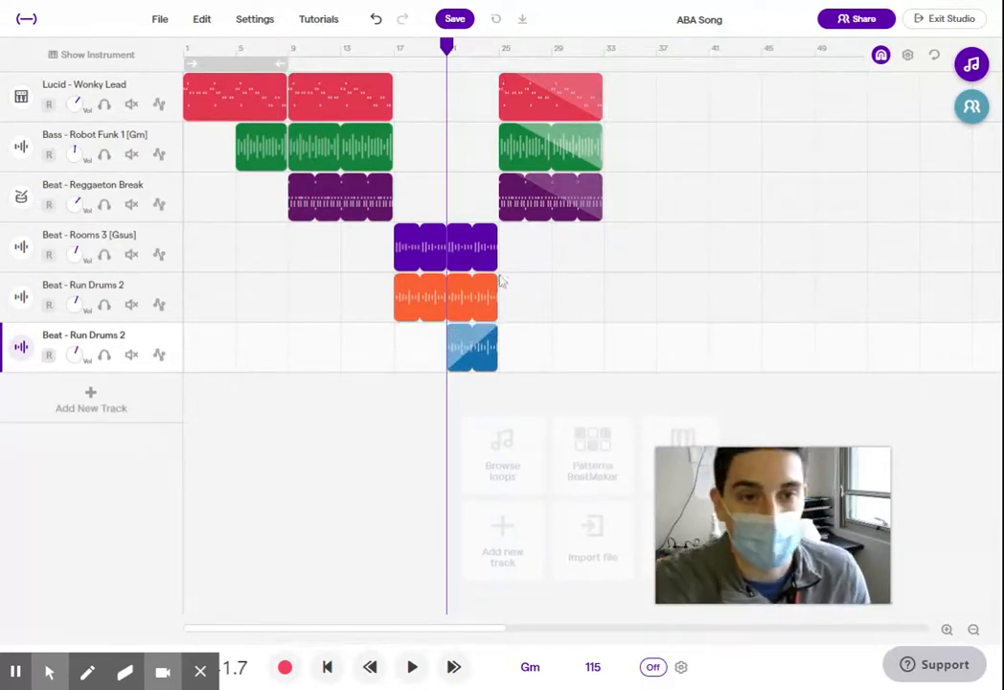
left_click(341, 48)
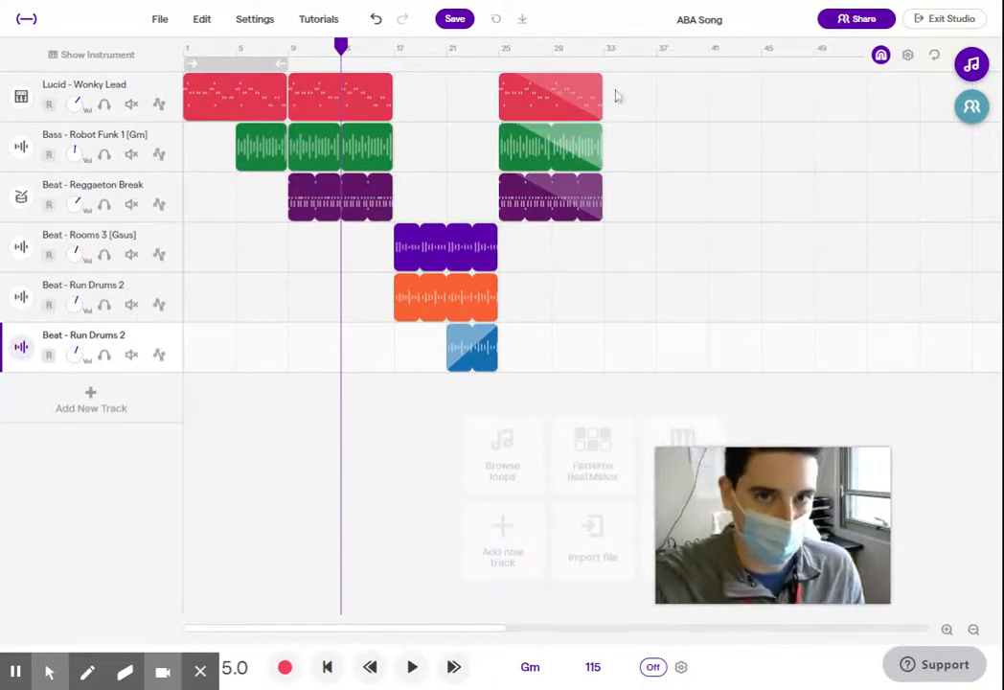
left_click(657, 172)
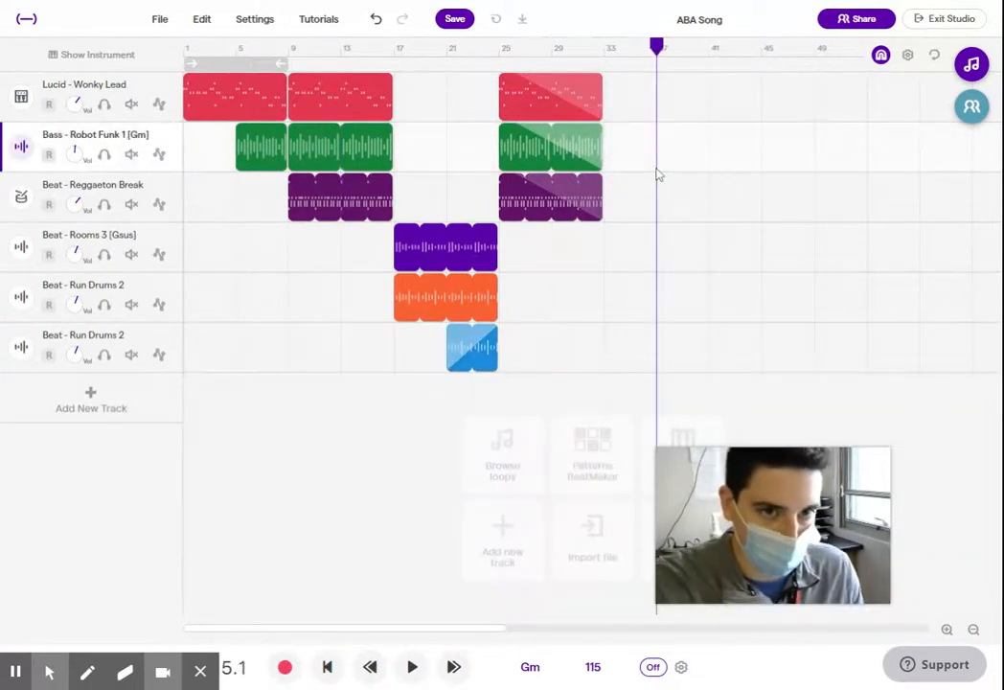